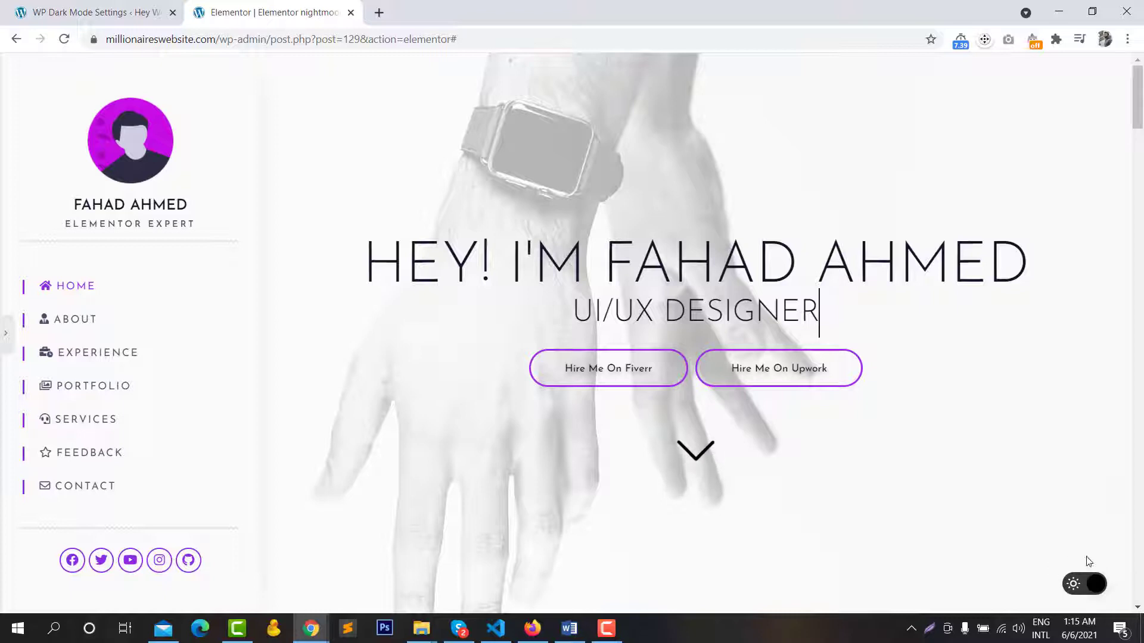
- Flip the site's dark/light toggle on and off, then open the installed plugins list
click(1083, 585)
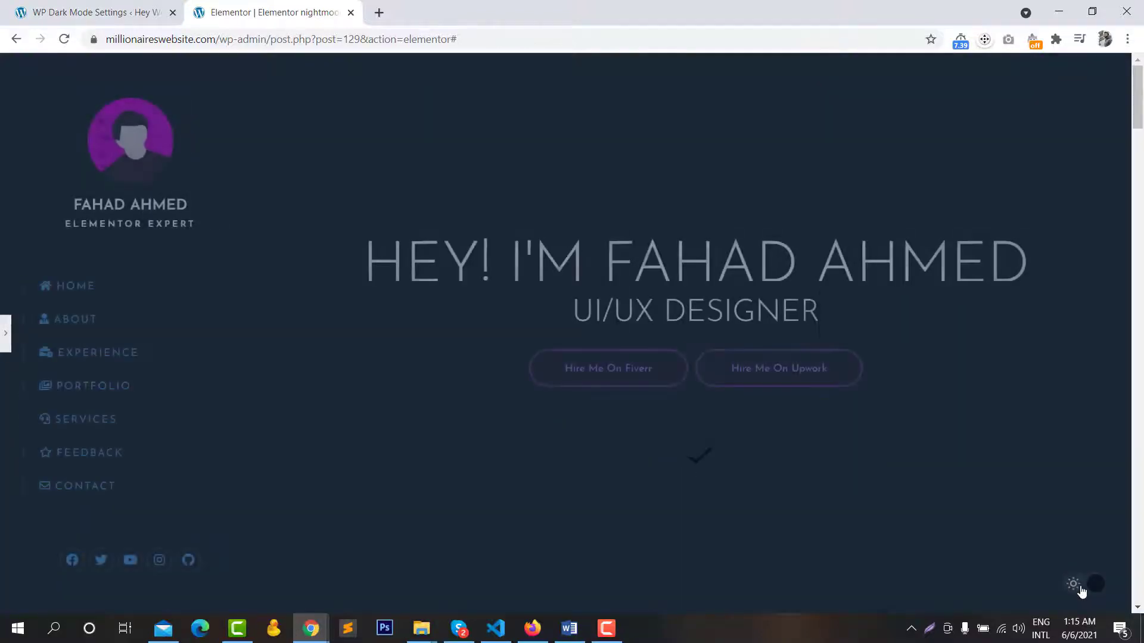
click(1074, 586)
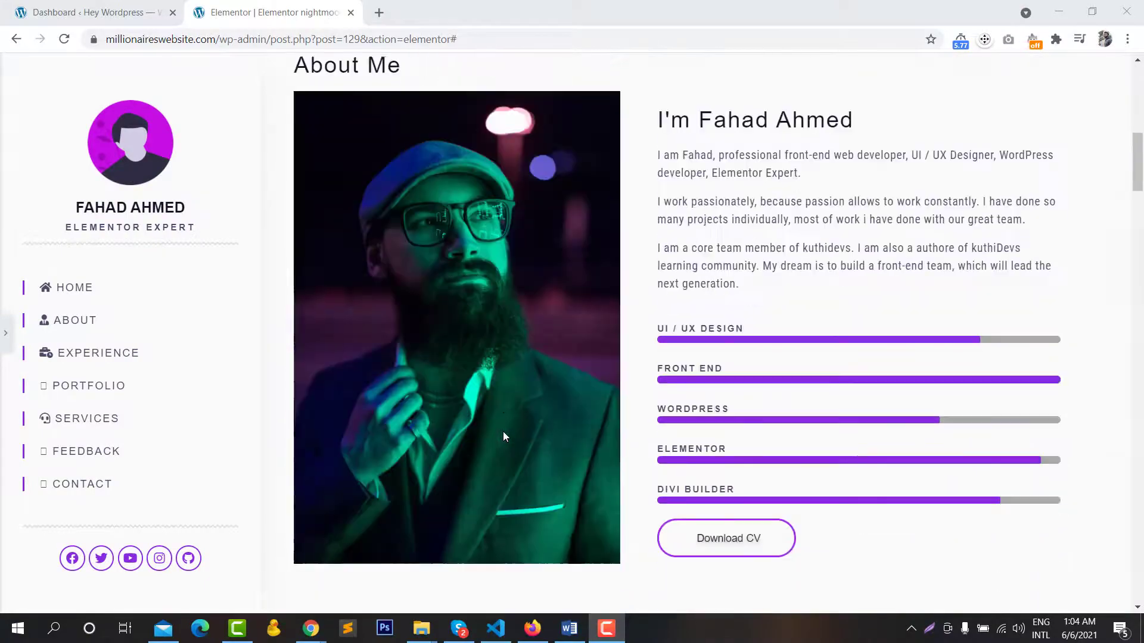
scroll(503, 432, down, 8)
scroll(504, 432, down, 6)
scroll(503, 436, down, 6)
scroll(503, 436, down, 6)
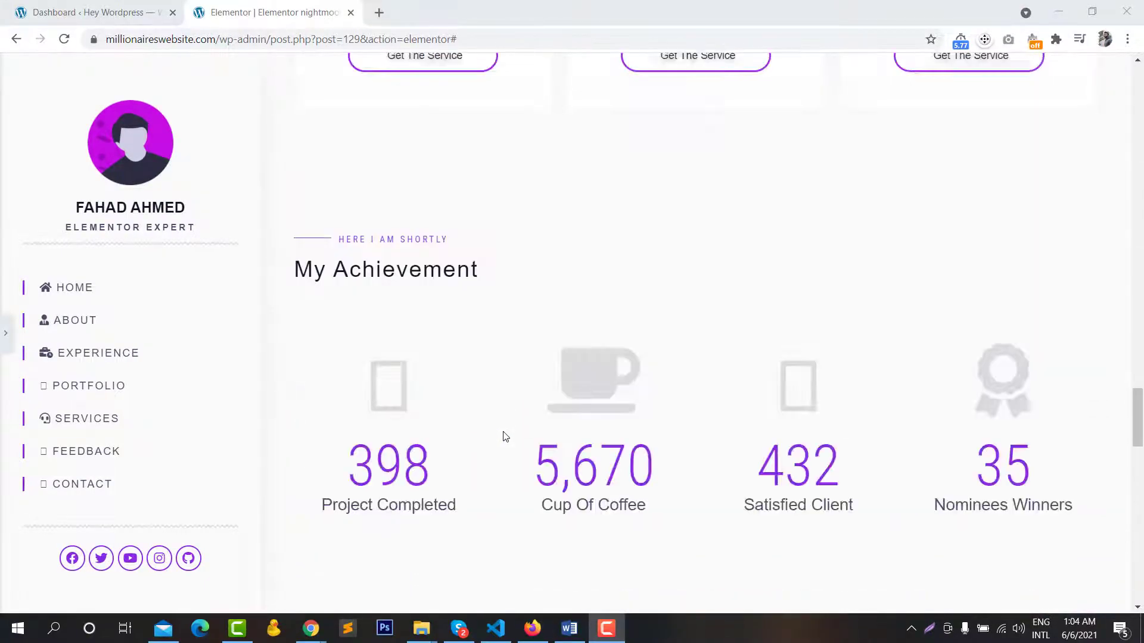
scroll(503, 436, down, 5)
scroll(502, 437, down, 5)
scroll(503, 437, down, 6)
scroll(503, 436, down, 5)
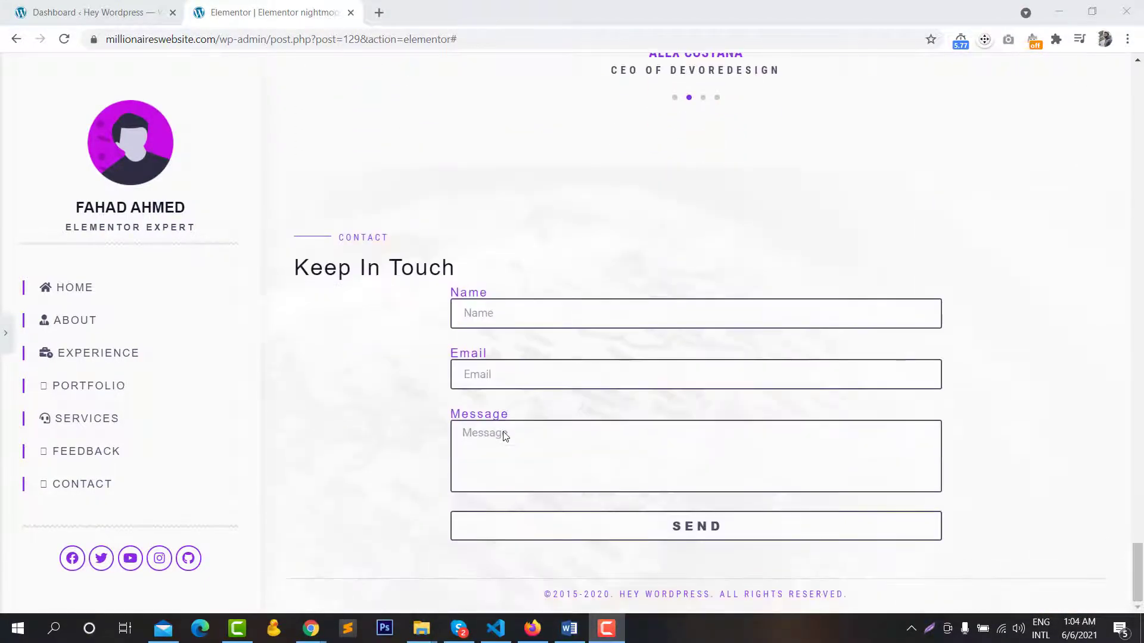
scroll(503, 436, up, 8)
scroll(502, 435, up, 8)
scroll(504, 436, up, 8)
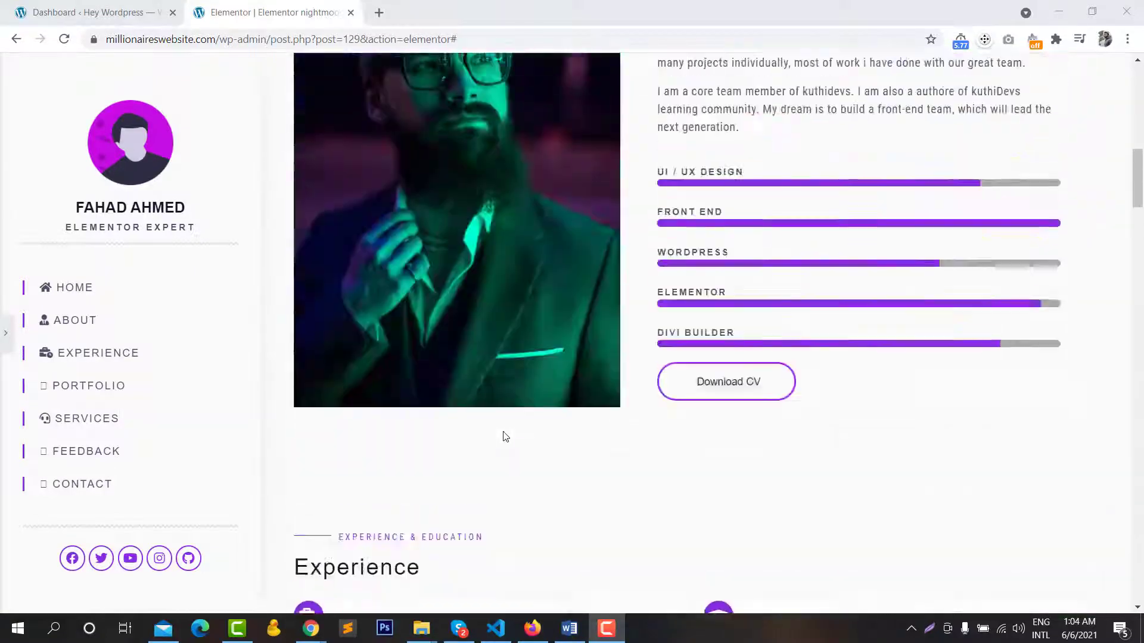
scroll(503, 434, up, 8)
scroll(503, 436, up, 2)
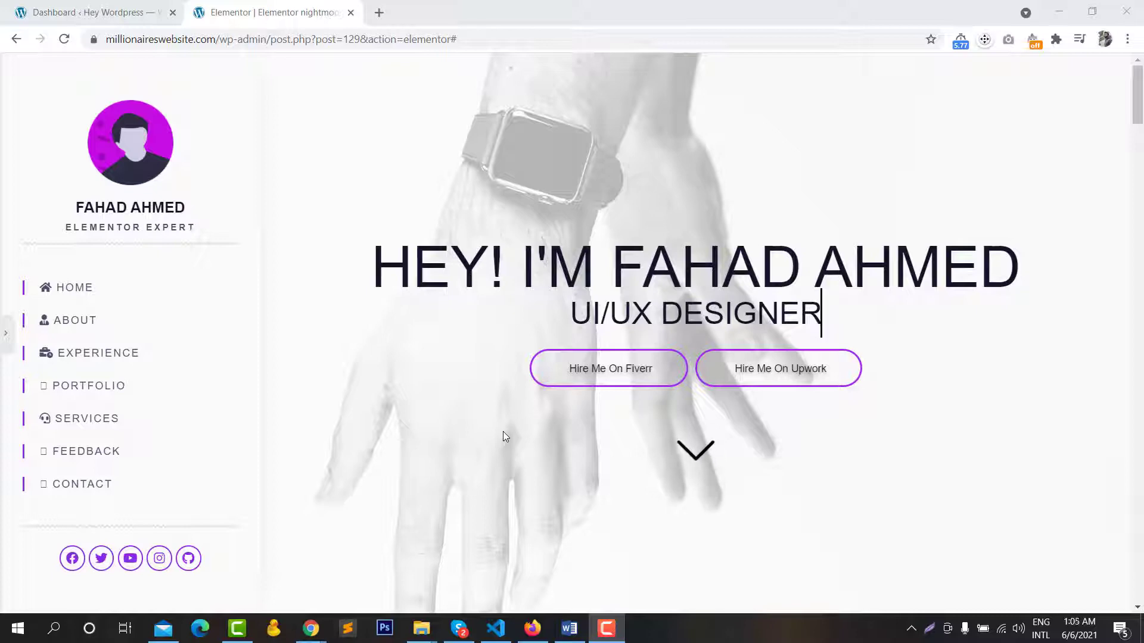
click(94, 12)
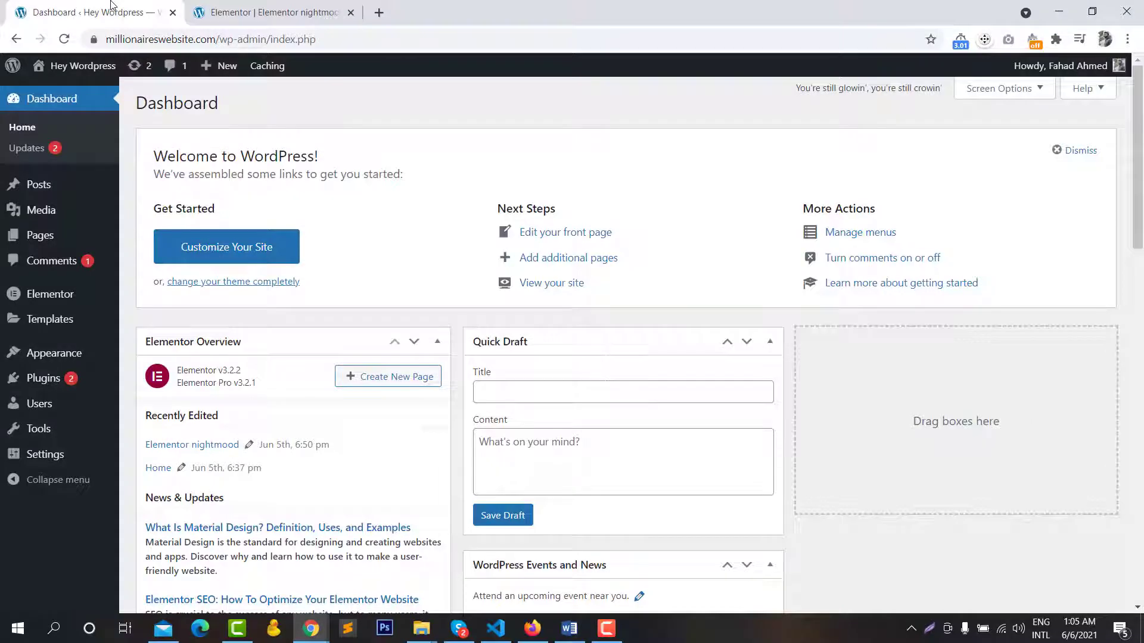
click(43, 378)
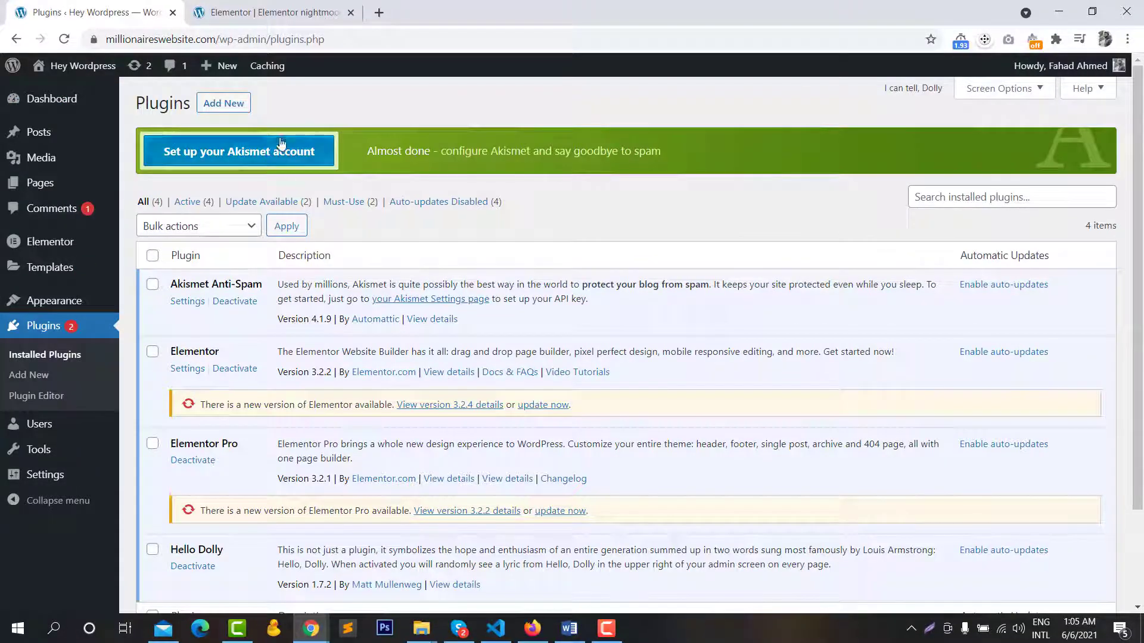
- Search the plugin directory for 'wp dark', then install and activate WP Dark Mode
click(224, 103)
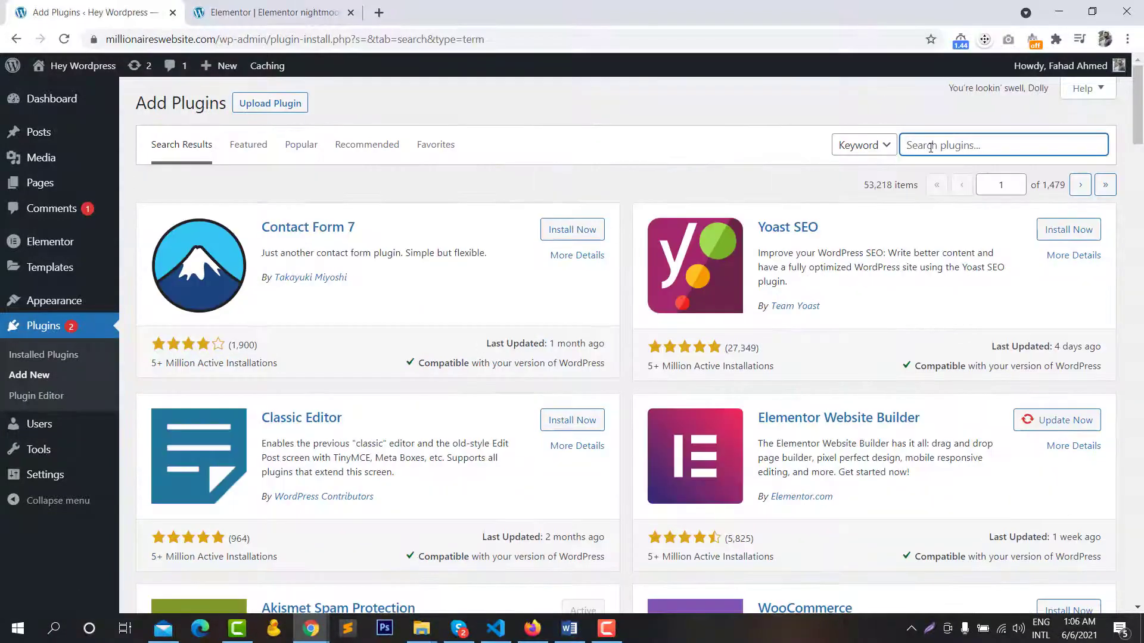
click(931, 146)
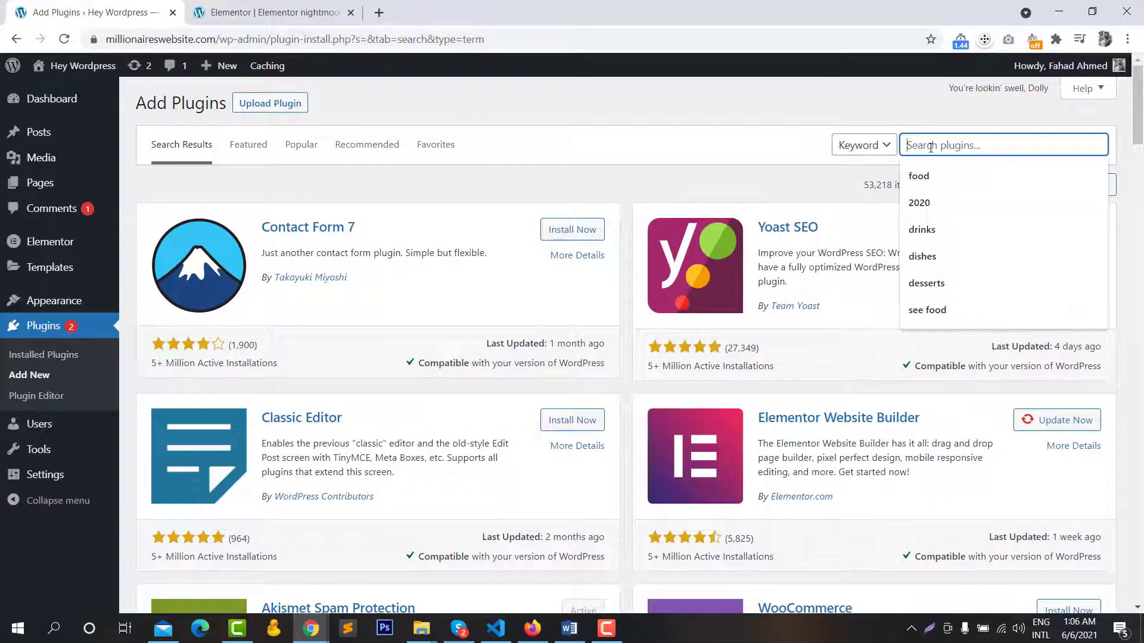
text(wp dark)
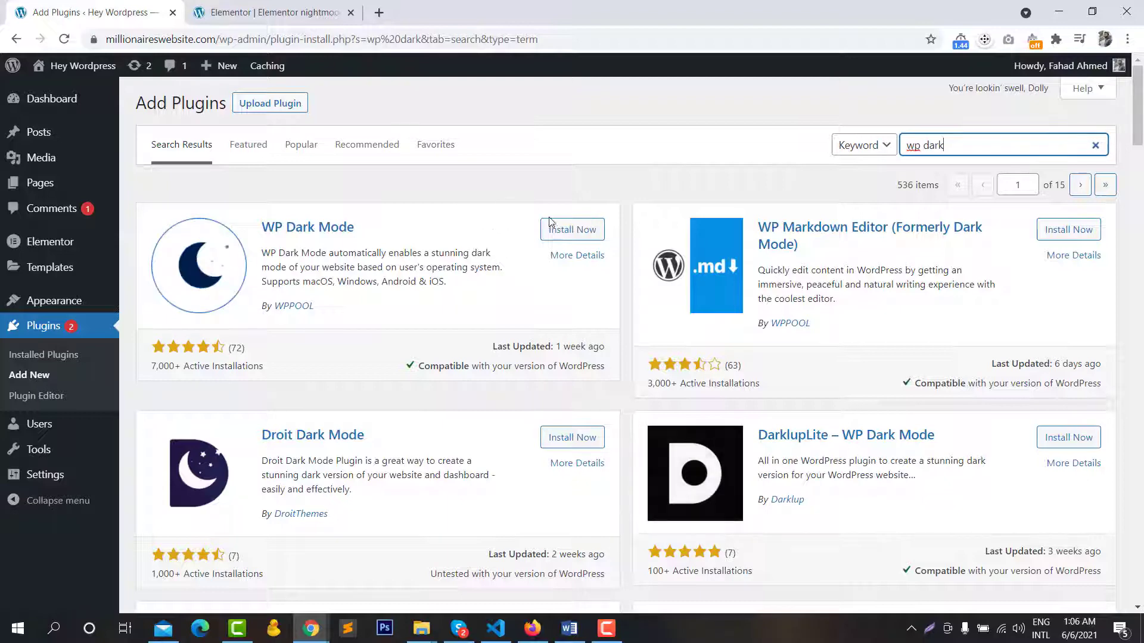
click(572, 229)
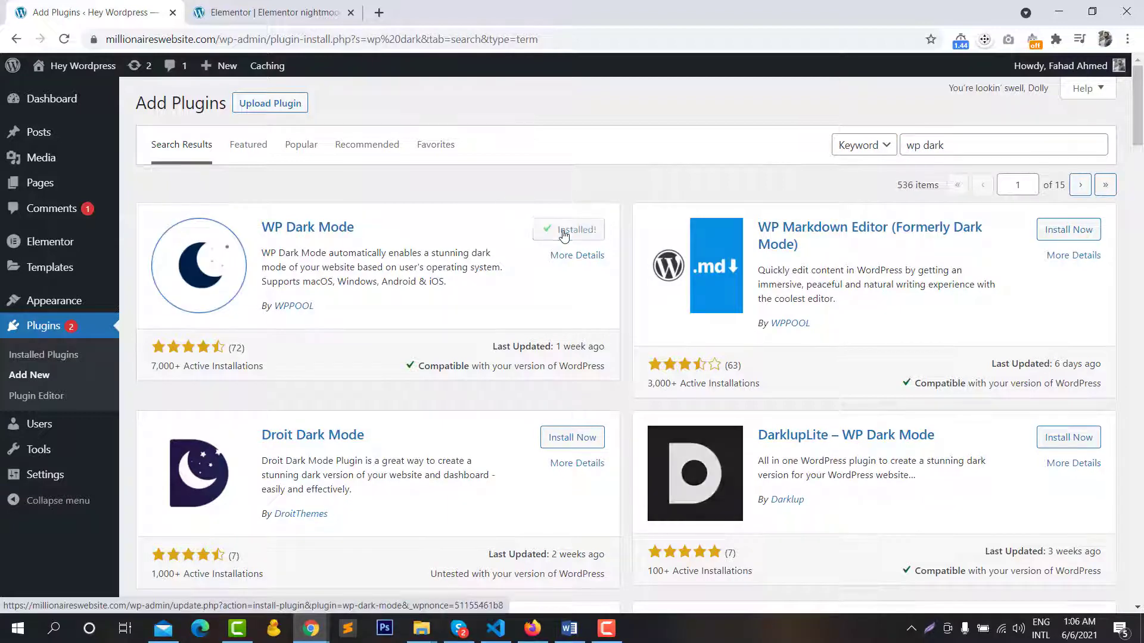
click(577, 229)
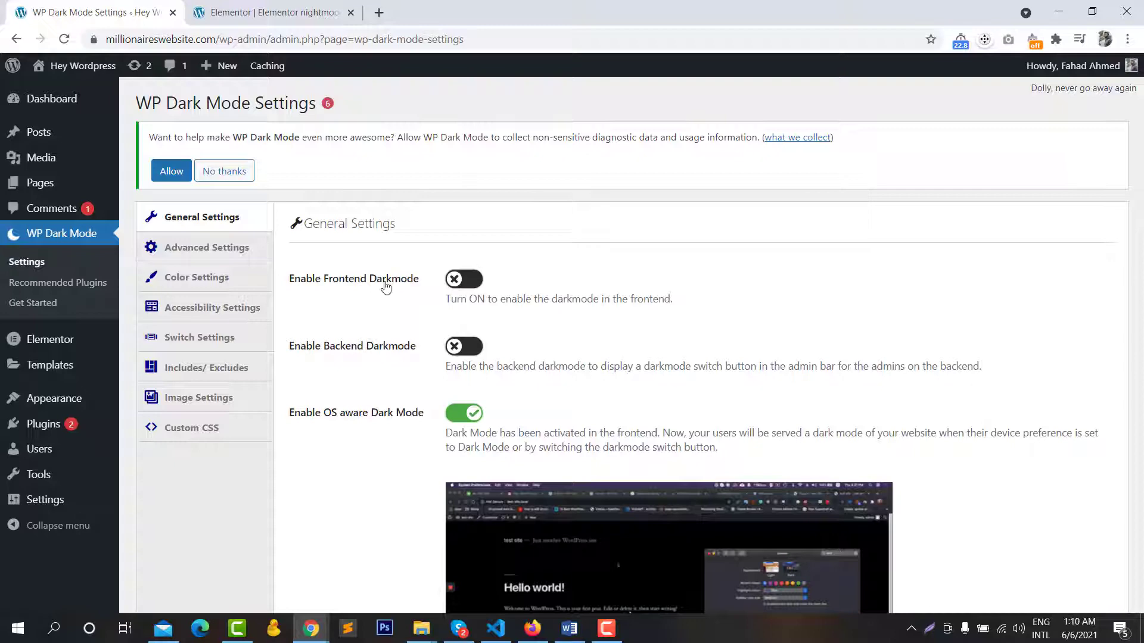
- Switch on Enable Frontend Darkmode in General Settings and save
click(465, 279)
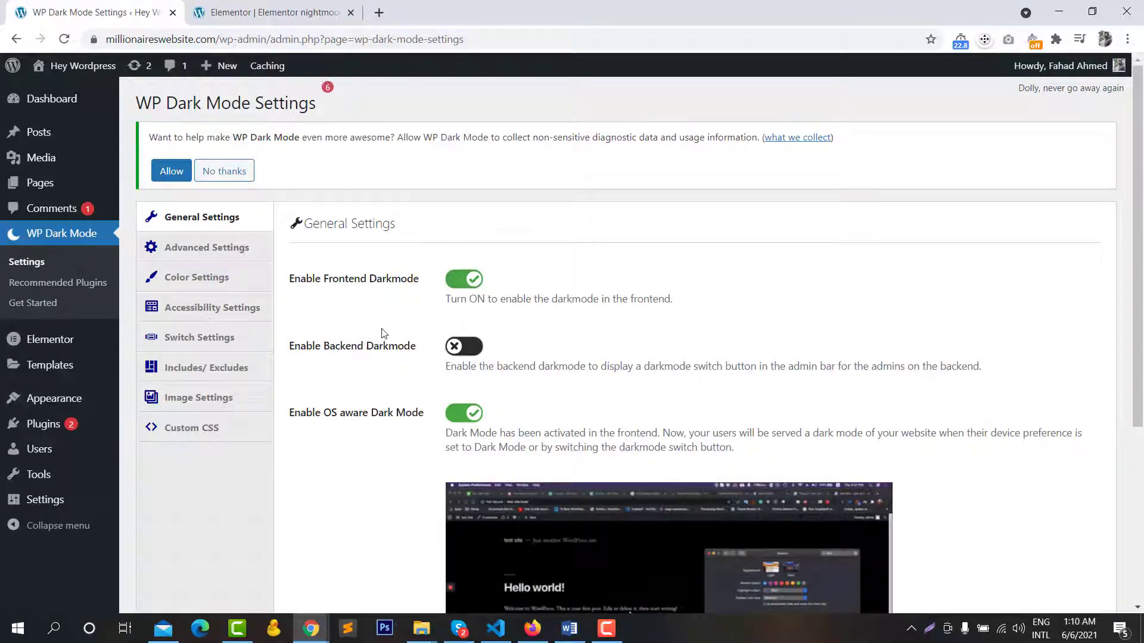
scroll(382, 333, down, 3)
scroll(383, 333, down, 3)
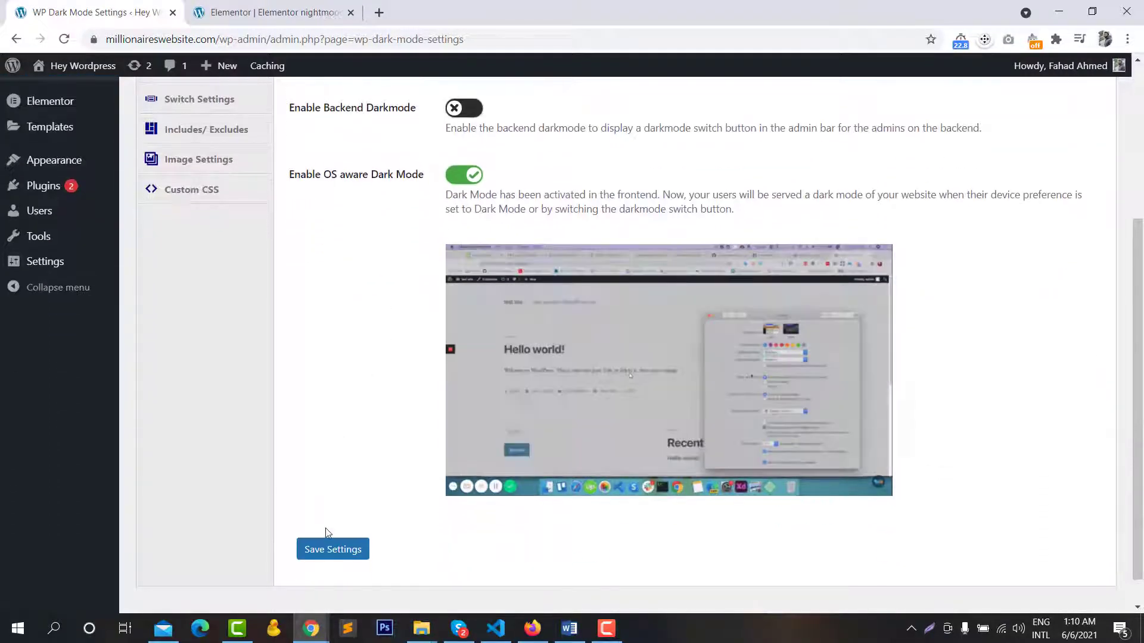
click(332, 549)
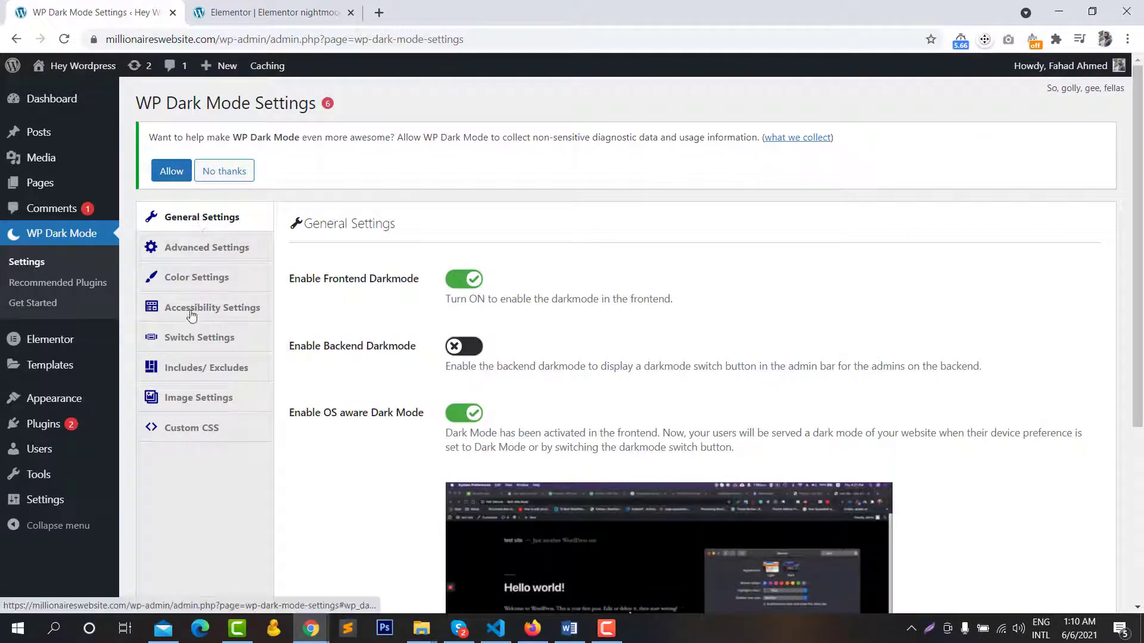
- Browse Advanced, Color, Accessibility and Switch settings, trying Gold but keeping the Sapphire preset
click(201, 248)
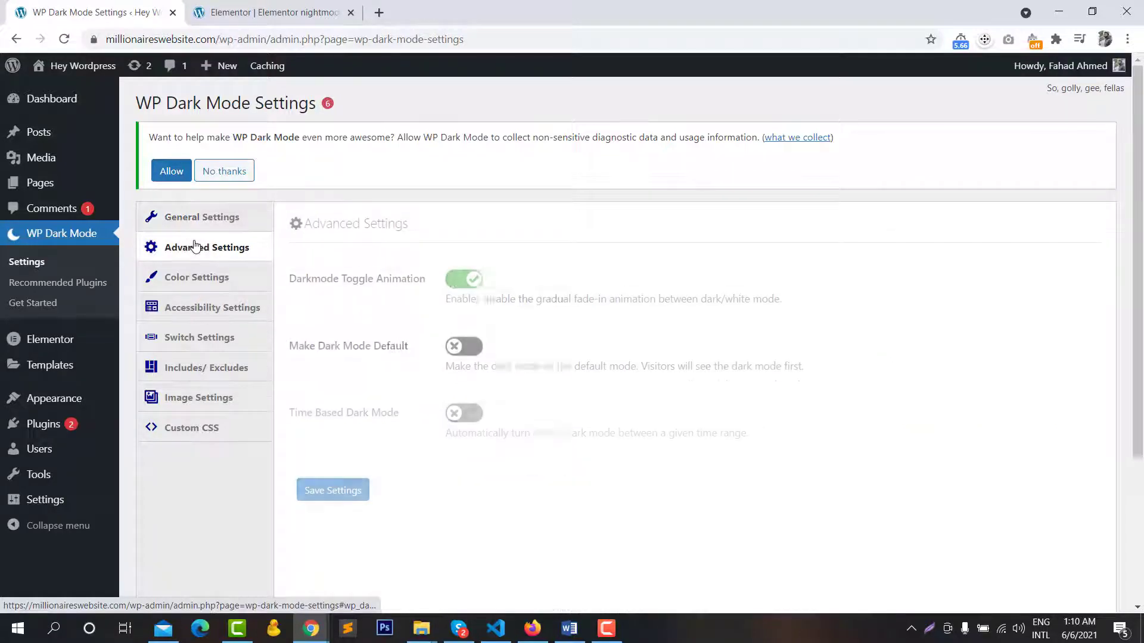
click(203, 279)
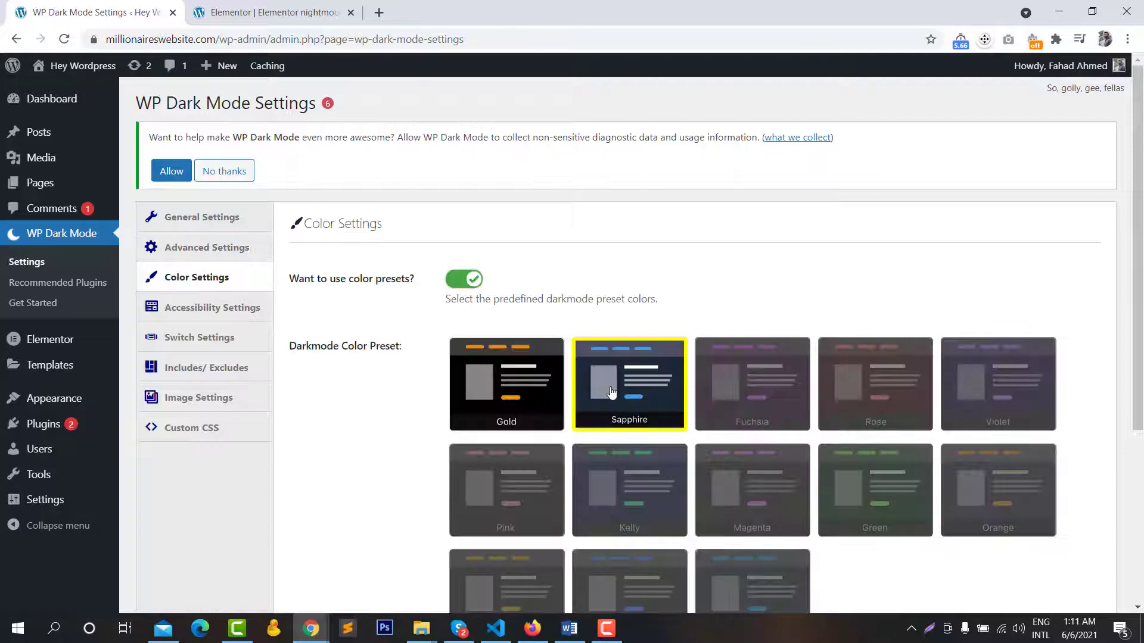
click(515, 394)
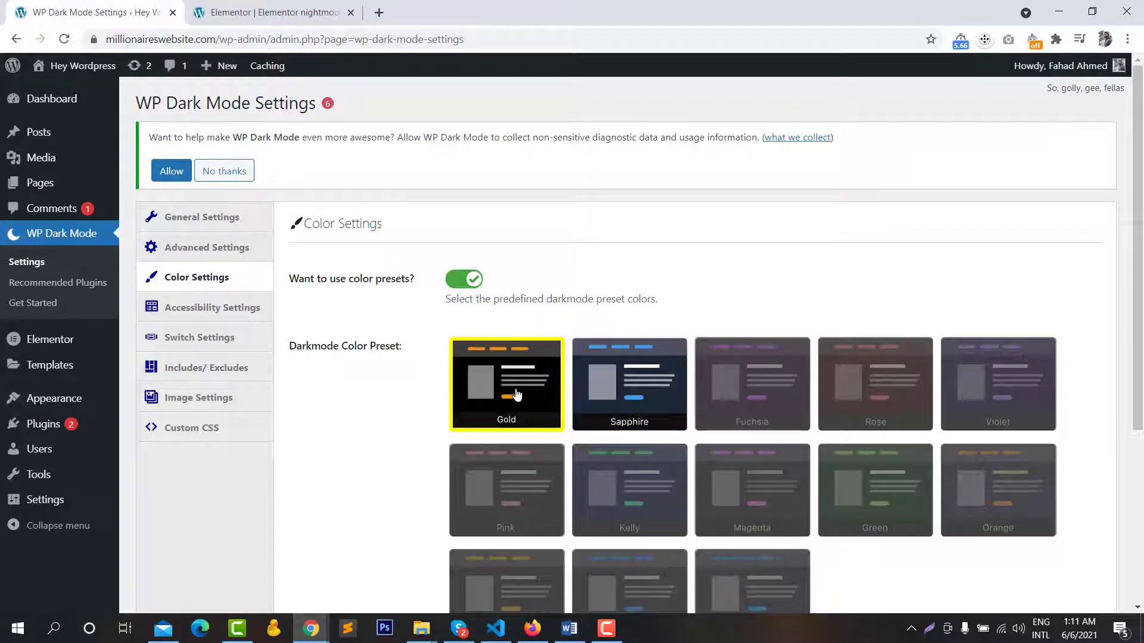
click(624, 394)
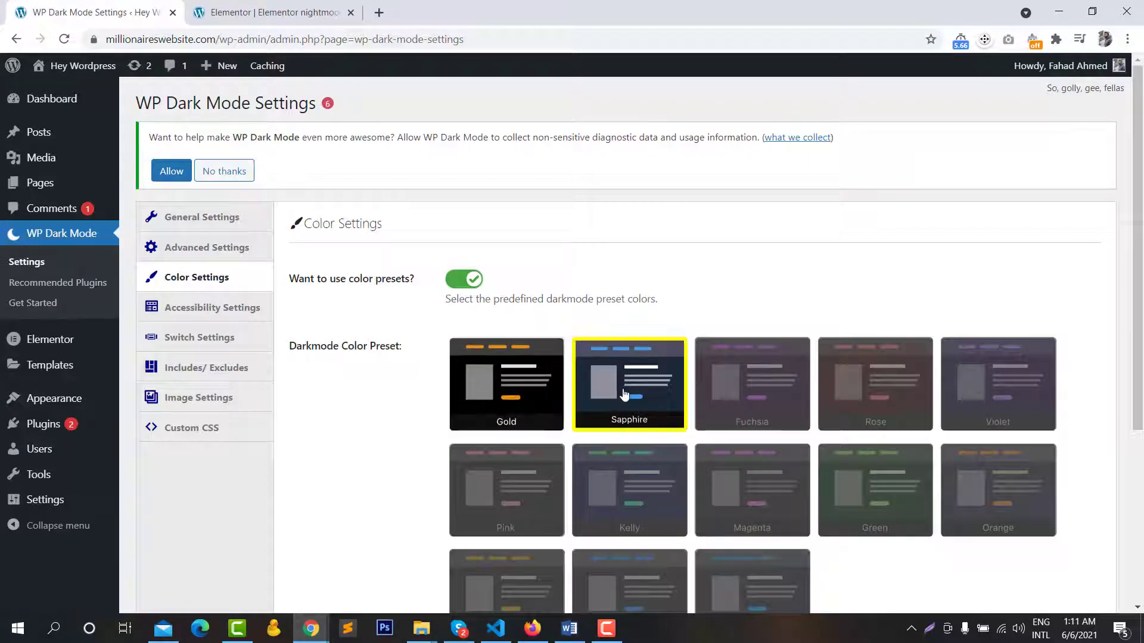
click(214, 312)
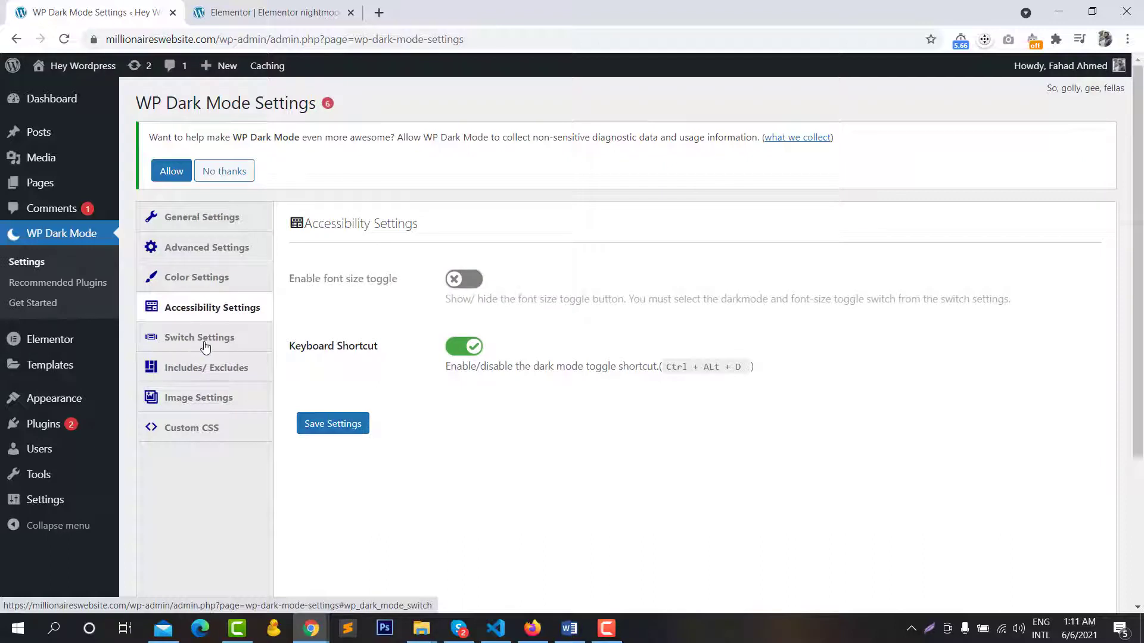
click(205, 346)
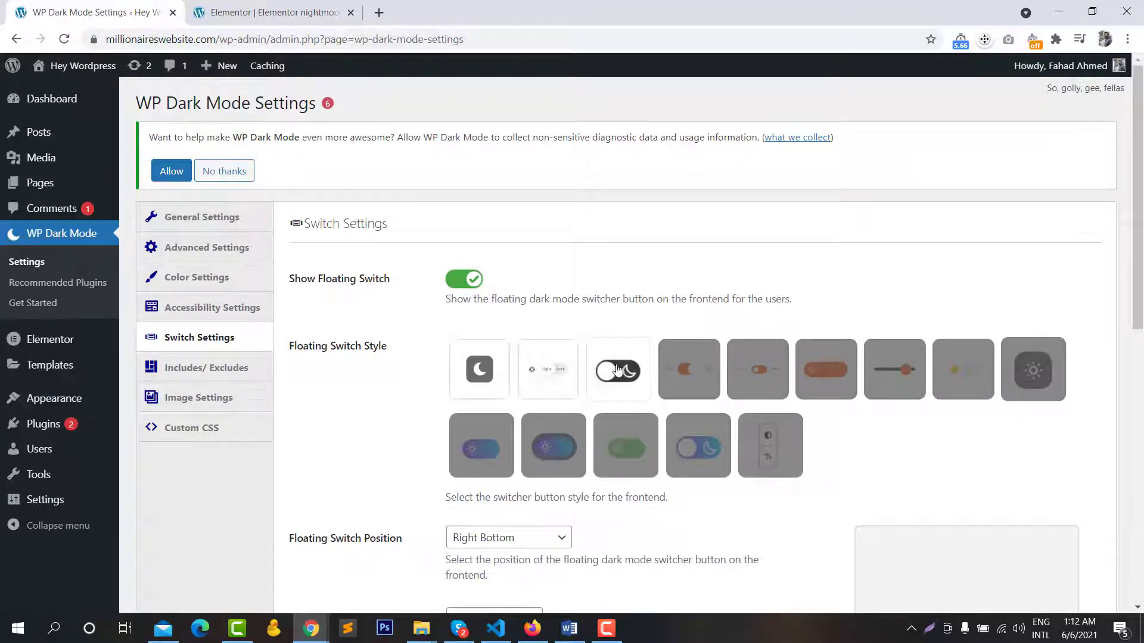
- Choose the pill sun/moon switch style and Right Bottom position, then save the switch settings
click(629, 374)
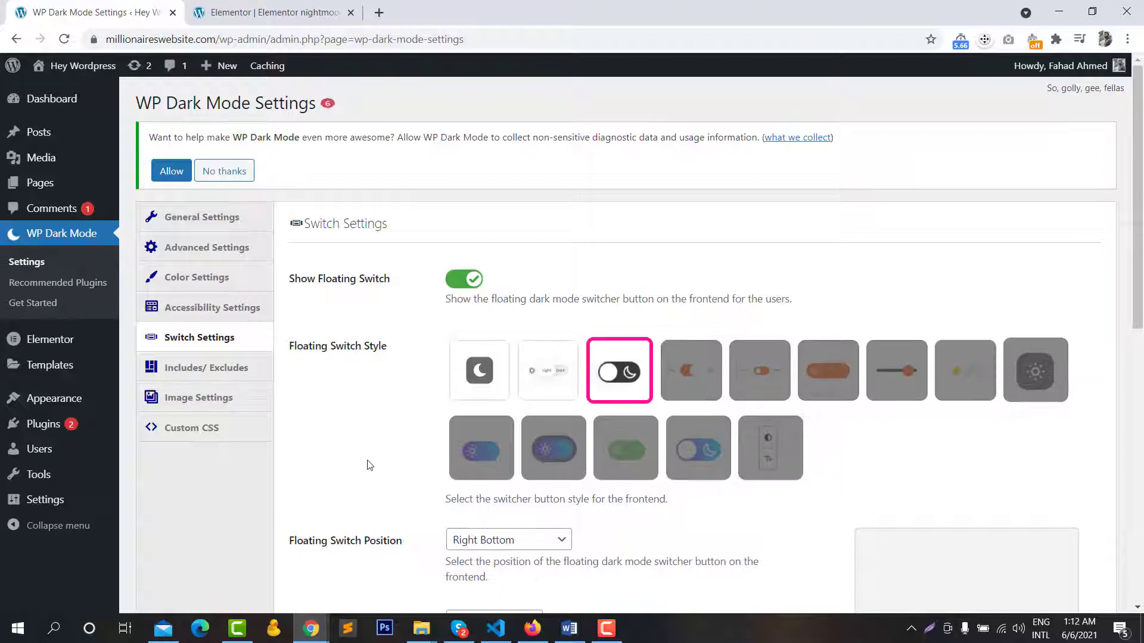
scroll(366, 464, down, 3)
scroll(366, 465, down, 3)
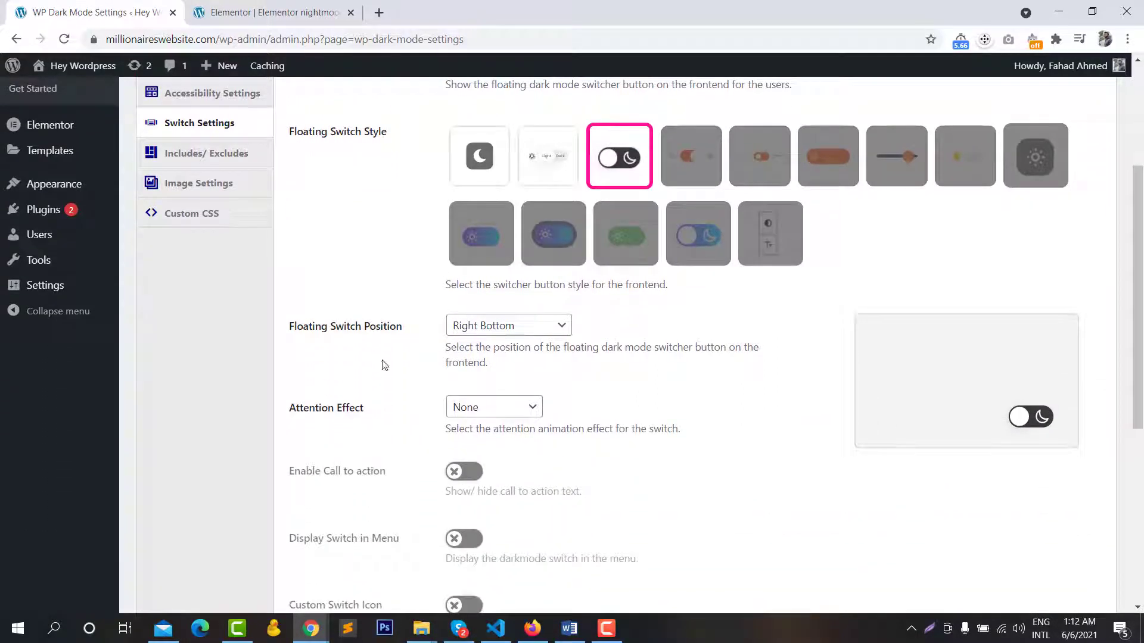
click(500, 330)
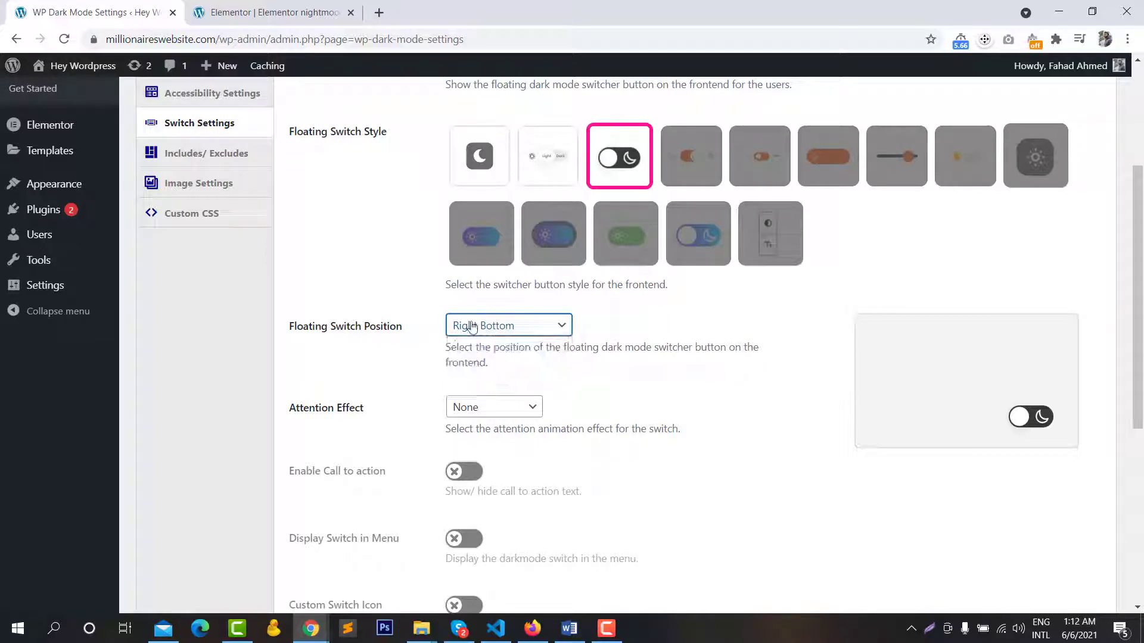
scroll(404, 436, down, 3)
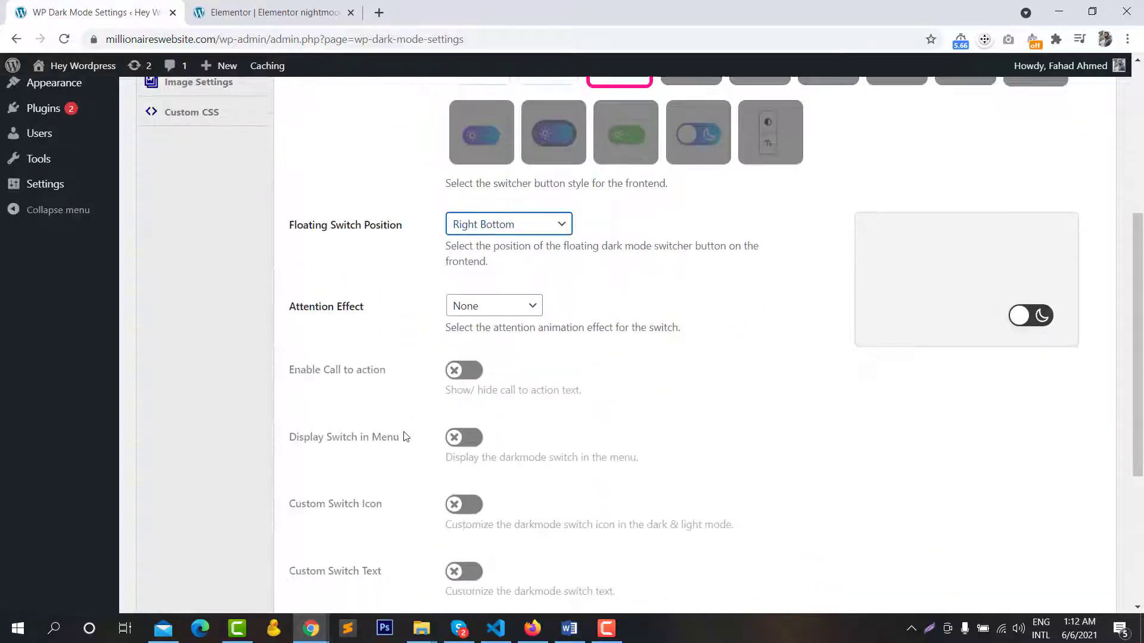
scroll(403, 436, down, 3)
scroll(402, 436, down, 3)
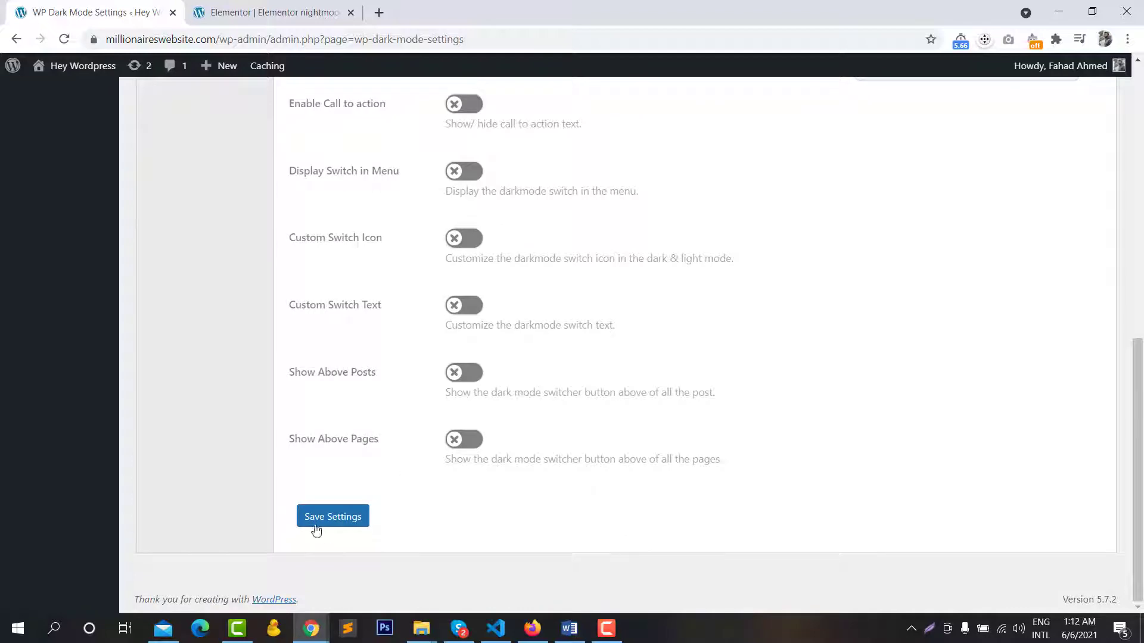
click(333, 517)
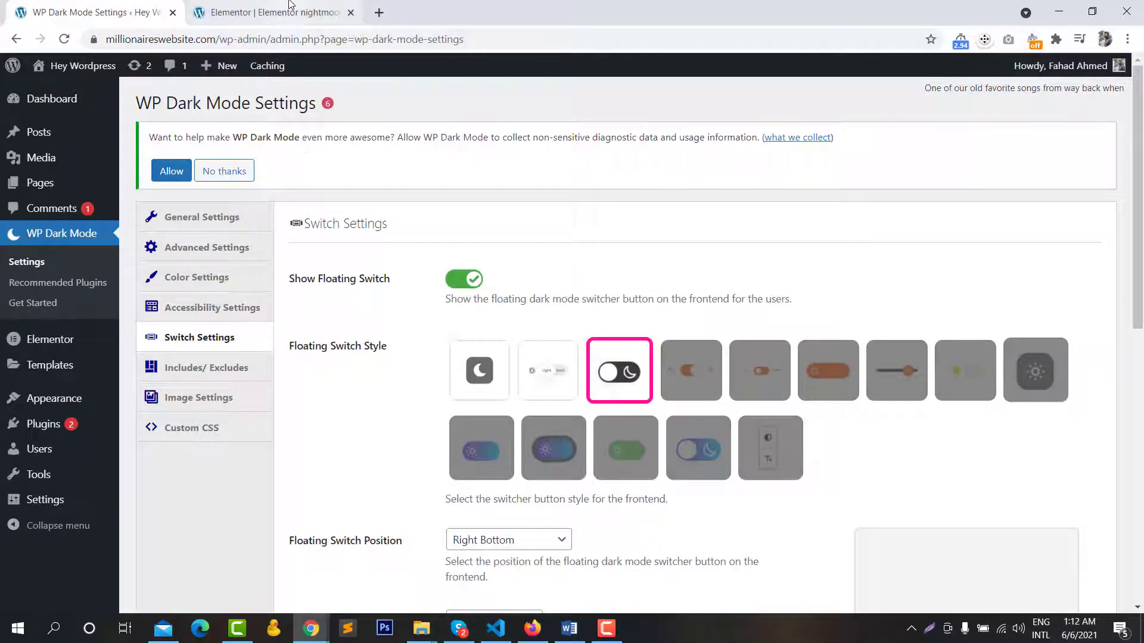
- In the full-width Elementor preview, flip the floating toggle to dark mode, then back to light
click(272, 11)
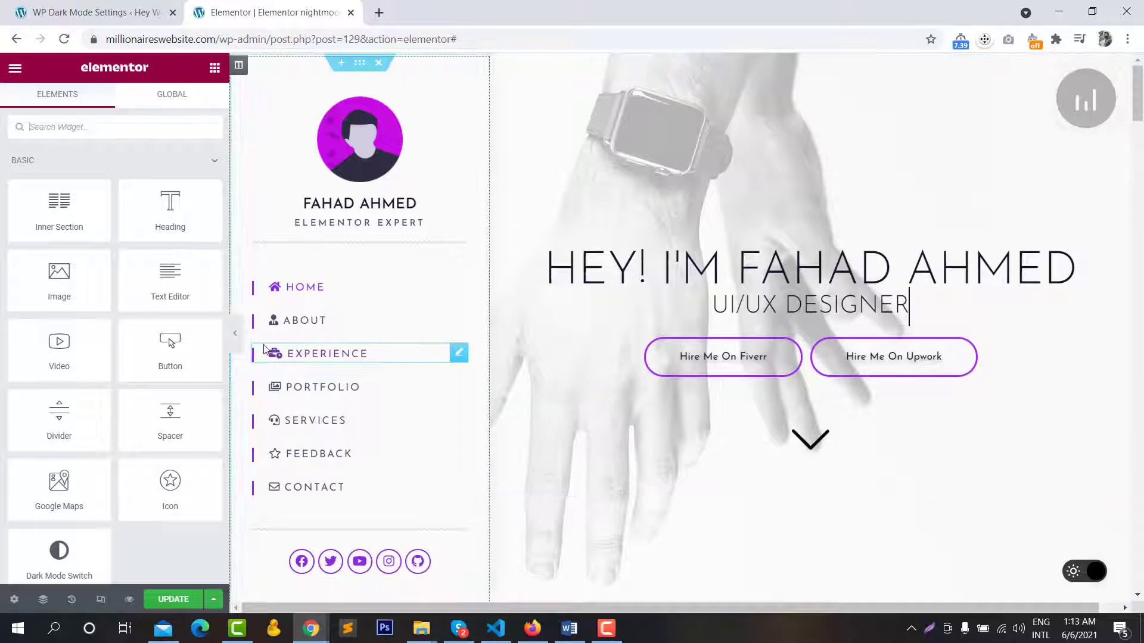
click(235, 333)
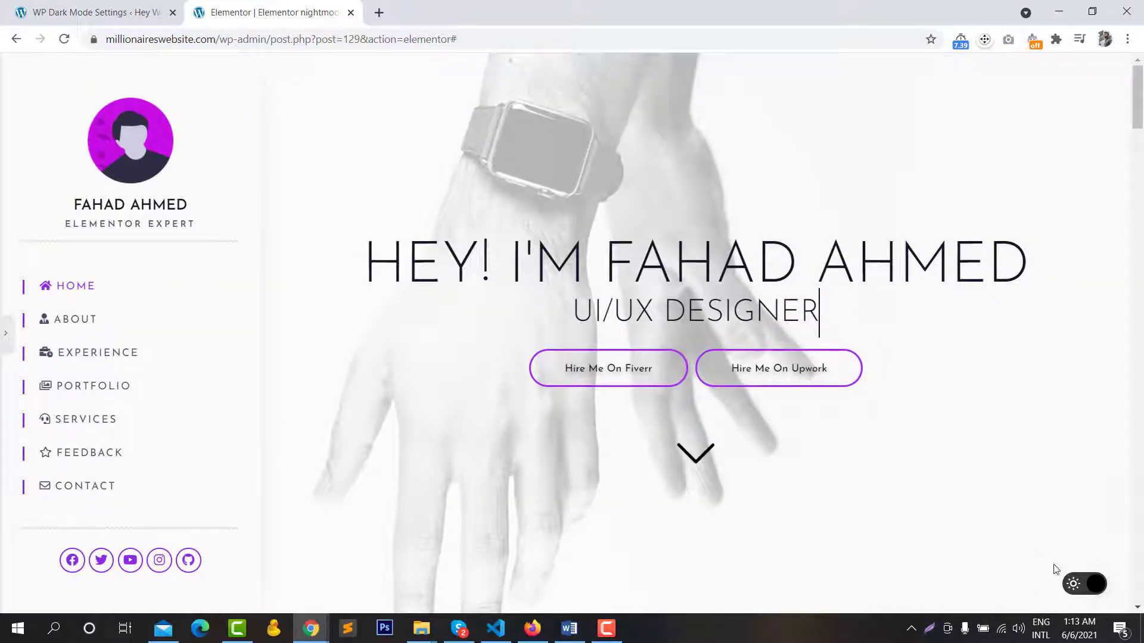
click(1085, 585)
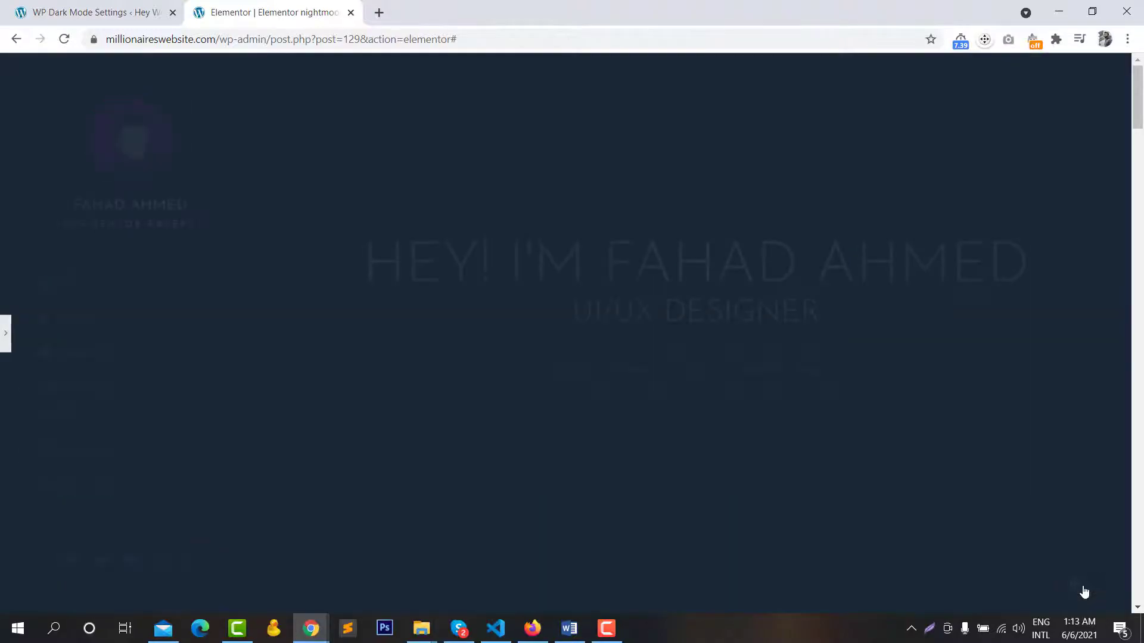
scroll(637, 501, down, 4)
scroll(637, 501, down, 4)
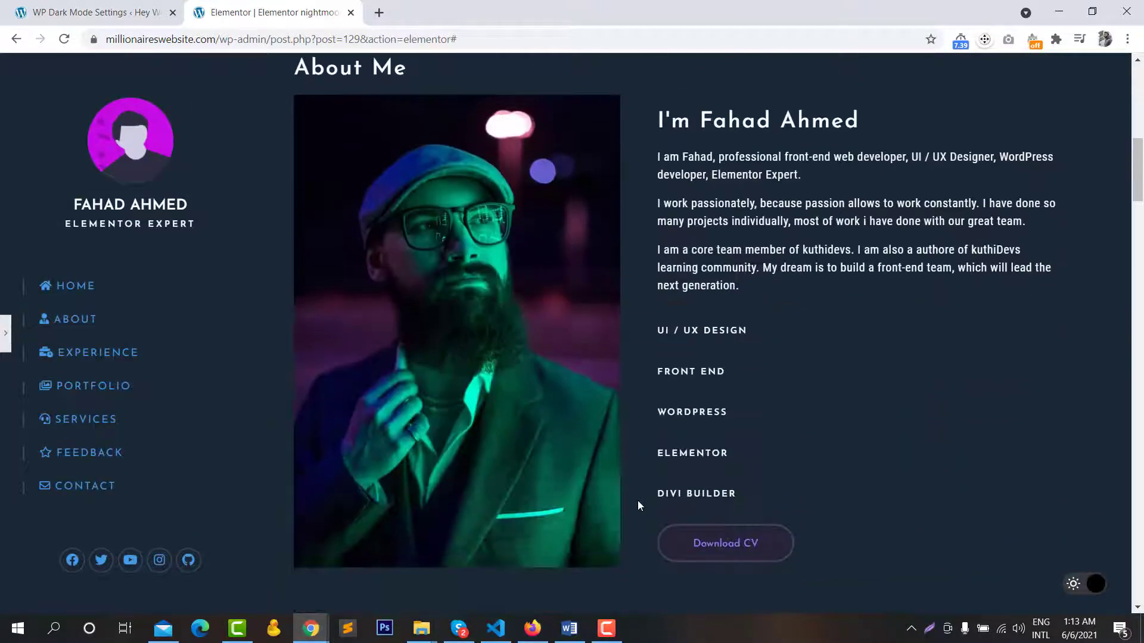
scroll(638, 501, down, 3)
scroll(637, 500, down, 3)
scroll(637, 500, down, 2)
scroll(637, 500, down, 4)
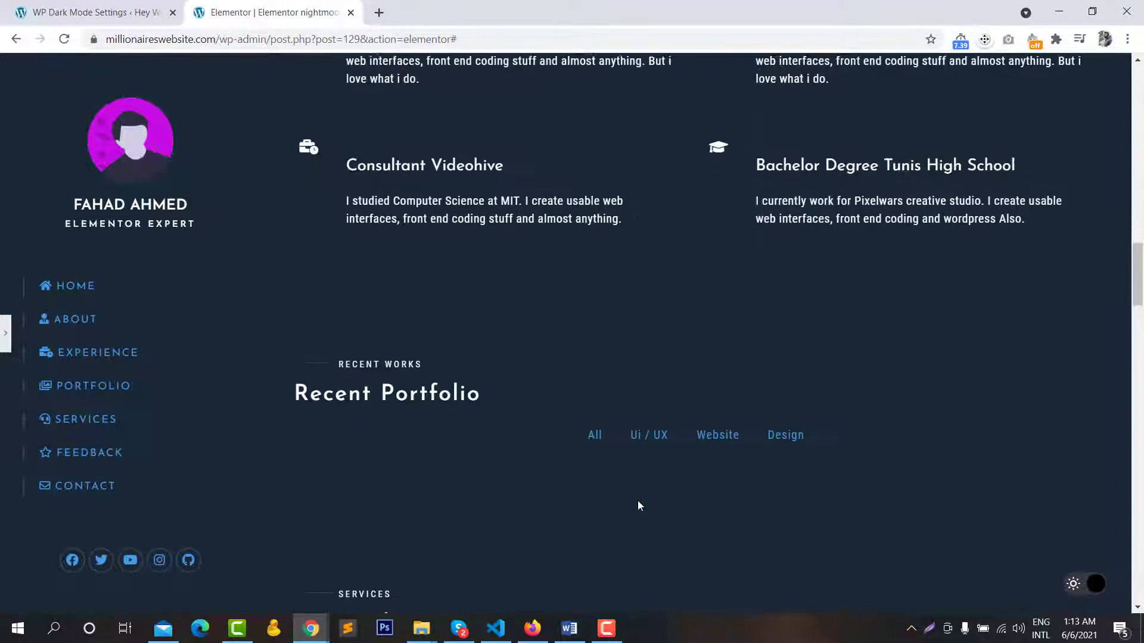
scroll(637, 501, down, 3)
scroll(637, 501, down, 2)
scroll(637, 501, down, 3)
scroll(636, 501, up, 5)
scroll(638, 501, up, 5)
scroll(637, 501, up, 5)
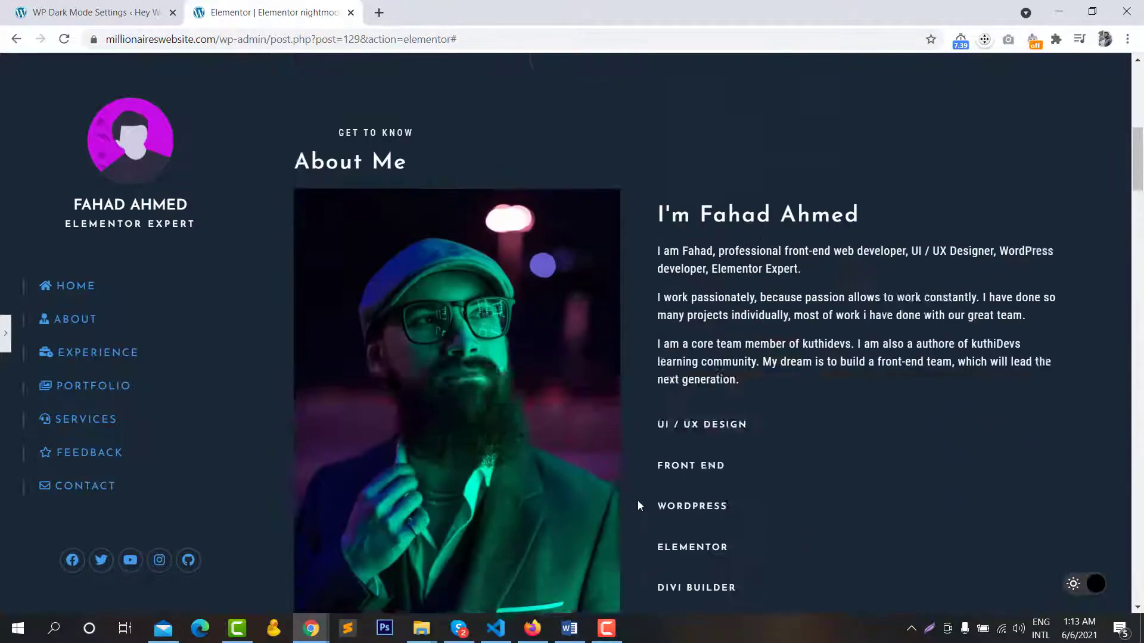
scroll(638, 500, up, 5)
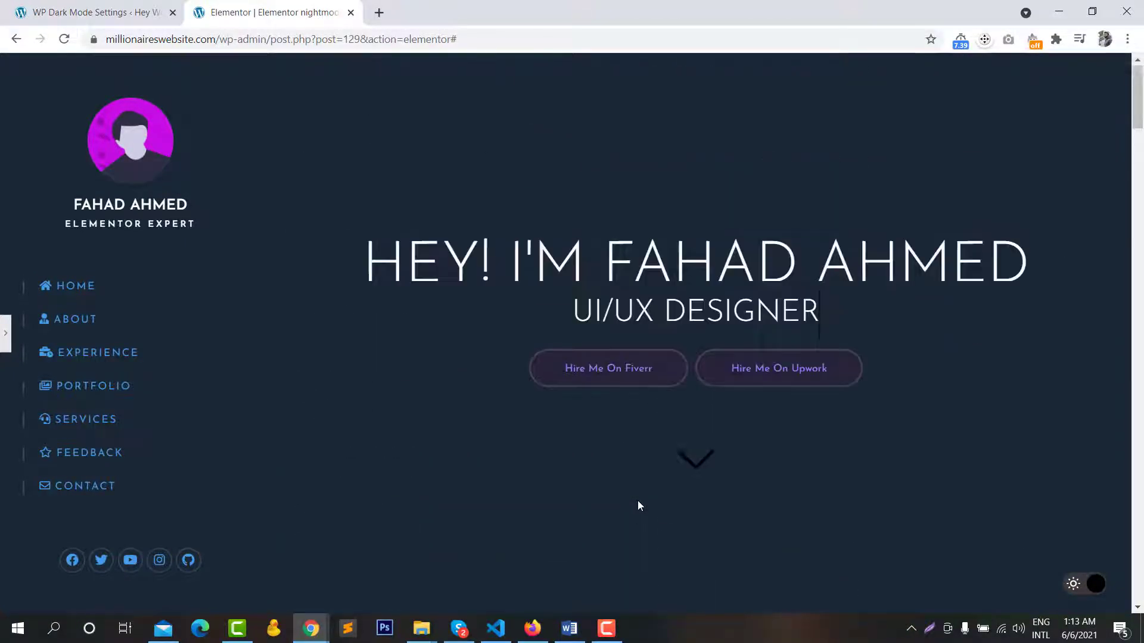
click(1073, 584)
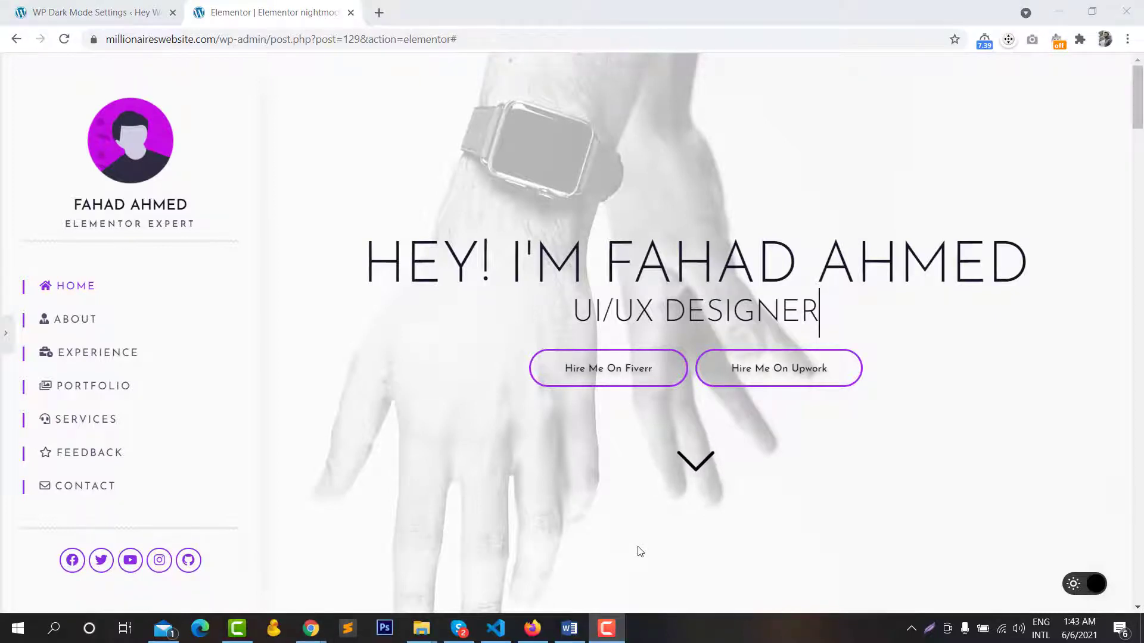
scroll(639, 551, down, 3)
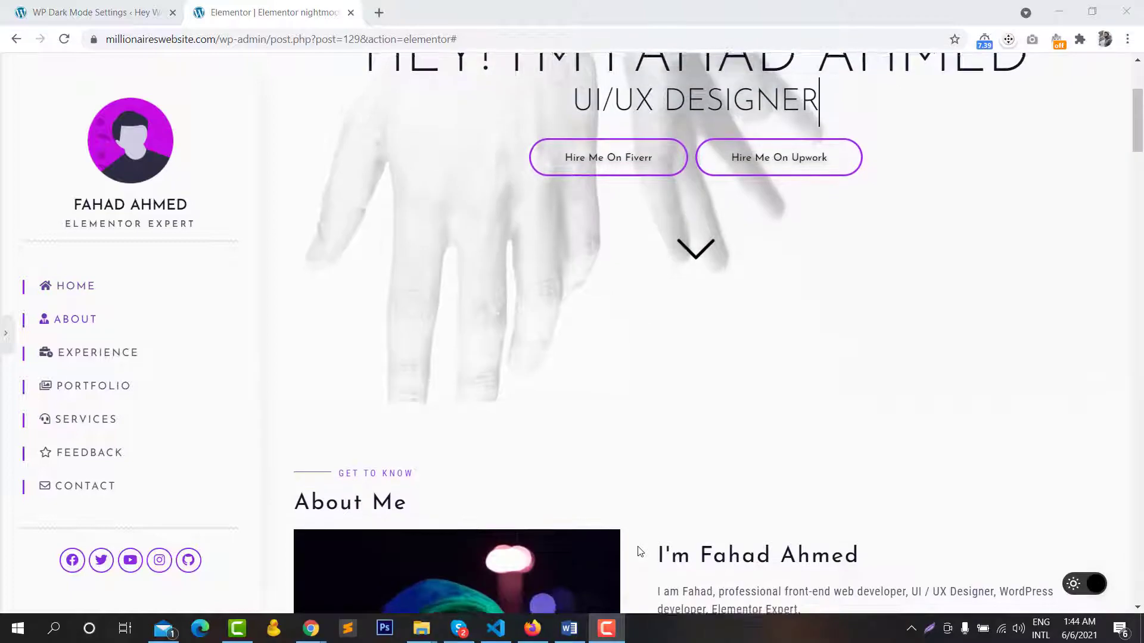
scroll(638, 552, down, 3)
scroll(639, 551, down, 2)
scroll(640, 551, down, 3)
scroll(639, 552, down, 3)
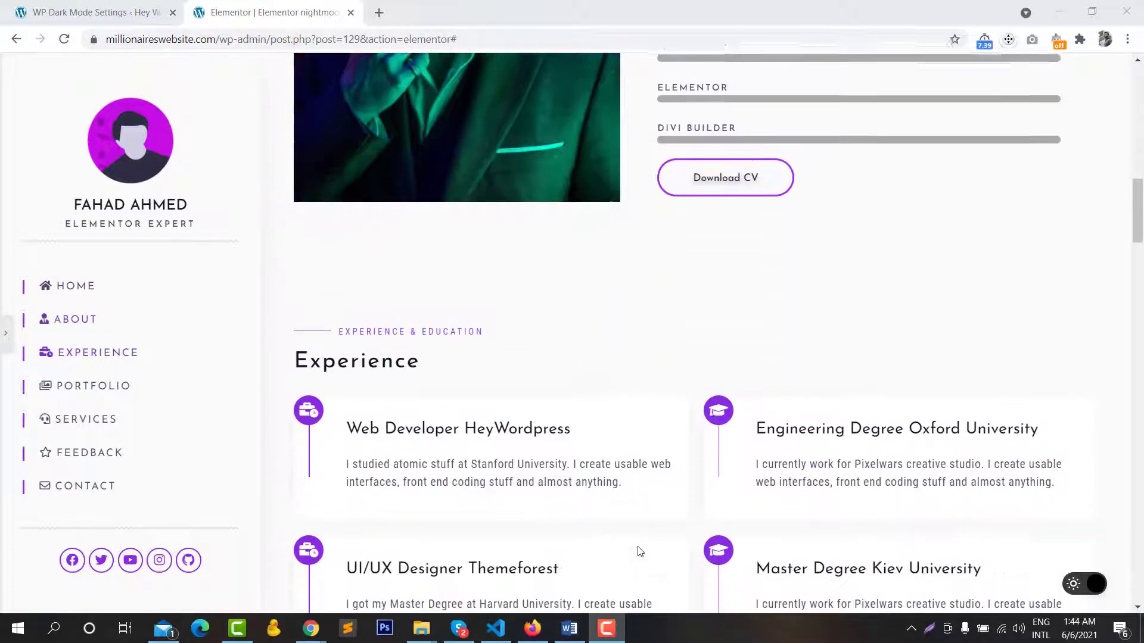
scroll(638, 551, down, 2)
scroll(639, 551, down, 3)
scroll(639, 552, down, 1)
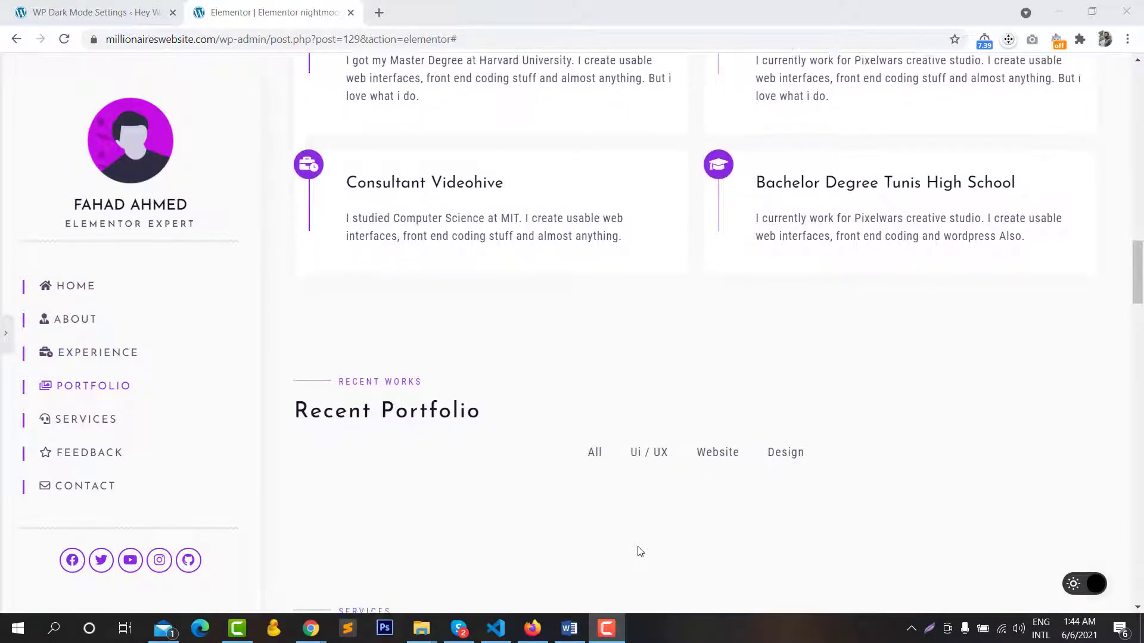
scroll(638, 551, down, 3)
scroll(639, 551, down, 1)
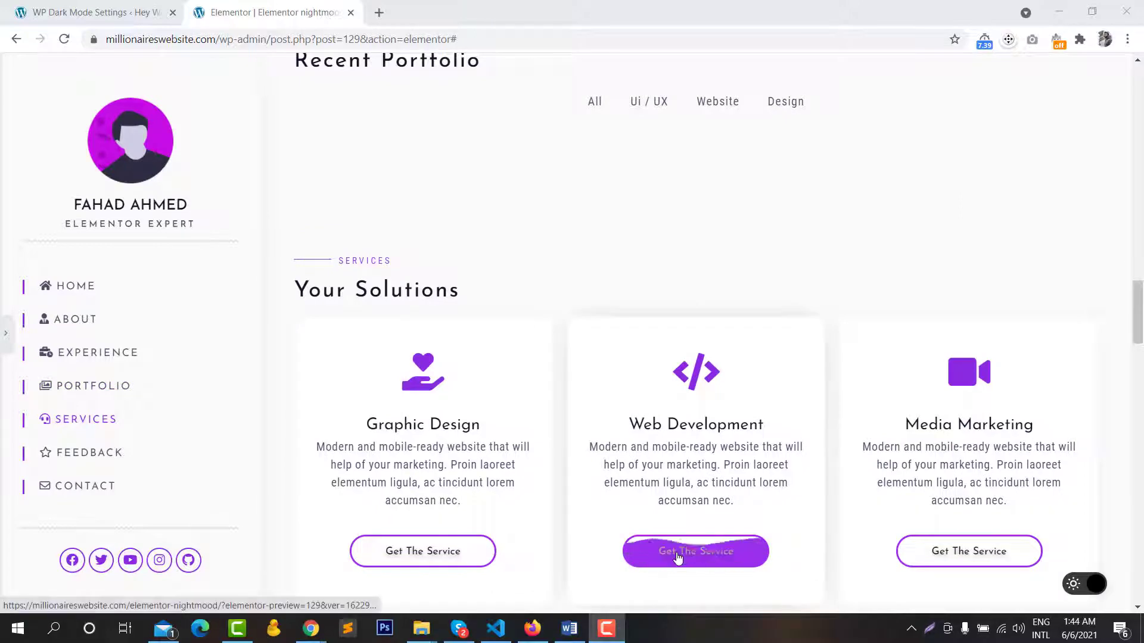
scroll(590, 533, down, 2)
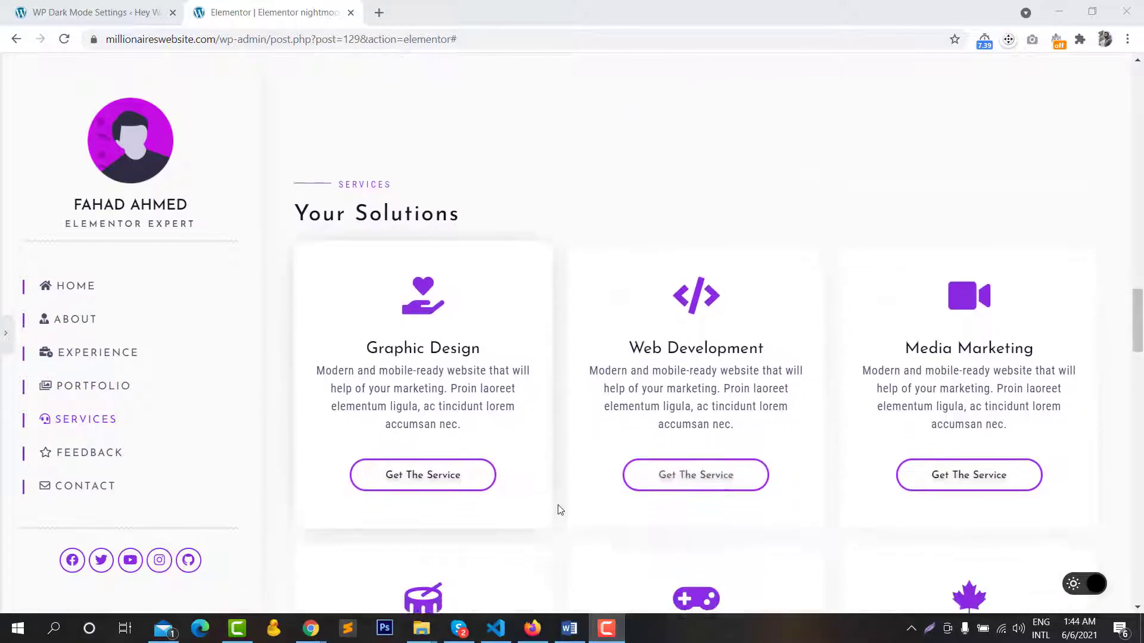
scroll(573, 518, down, 2)
scroll(560, 509, down, 3)
scroll(559, 509, down, 2)
scroll(560, 509, down, 2)
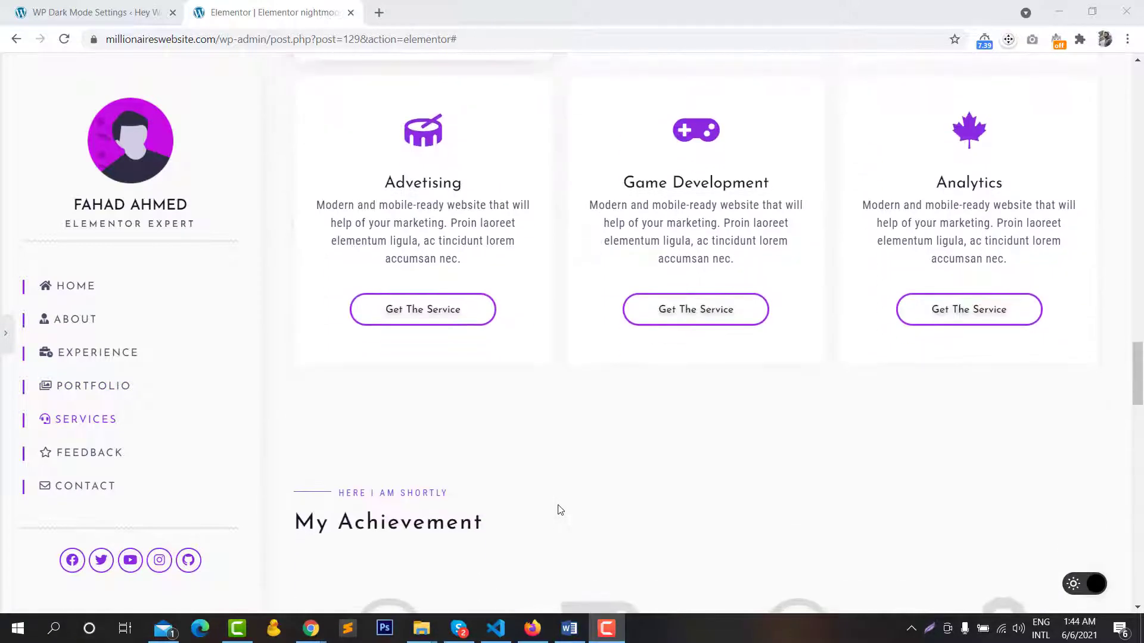
scroll(560, 510, down, 3)
scroll(560, 509, down, 1)
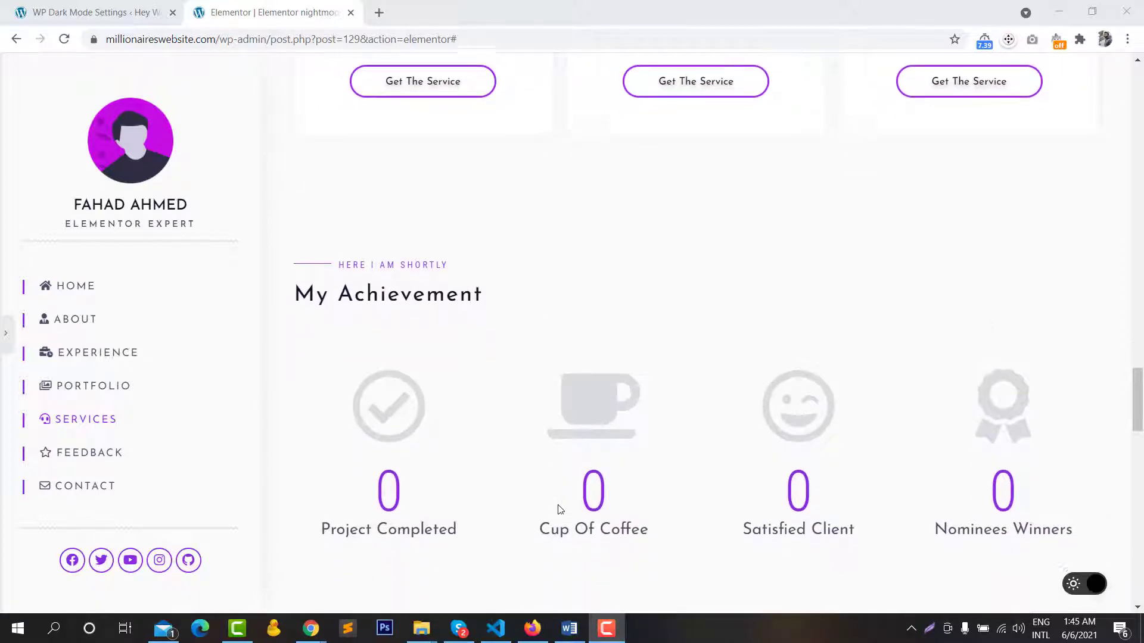
scroll(559, 509, down, 1)
scroll(559, 509, down, 1)
scroll(560, 510, down, 1)
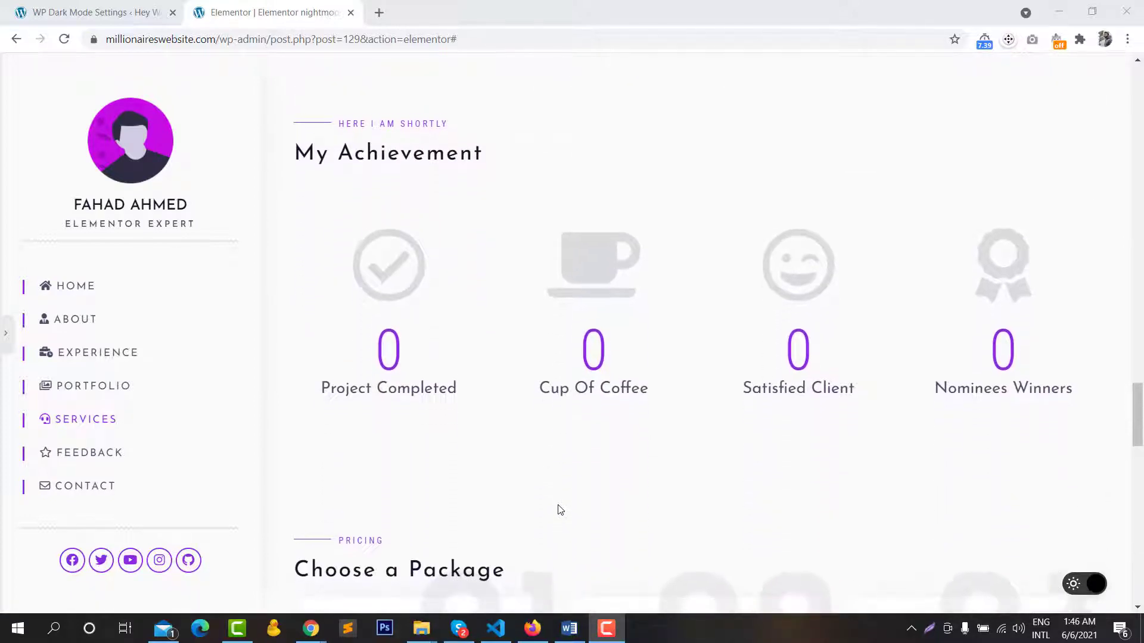
scroll(559, 510, down, 2)
scroll(560, 510, down, 1)
scroll(560, 509, down, 1)
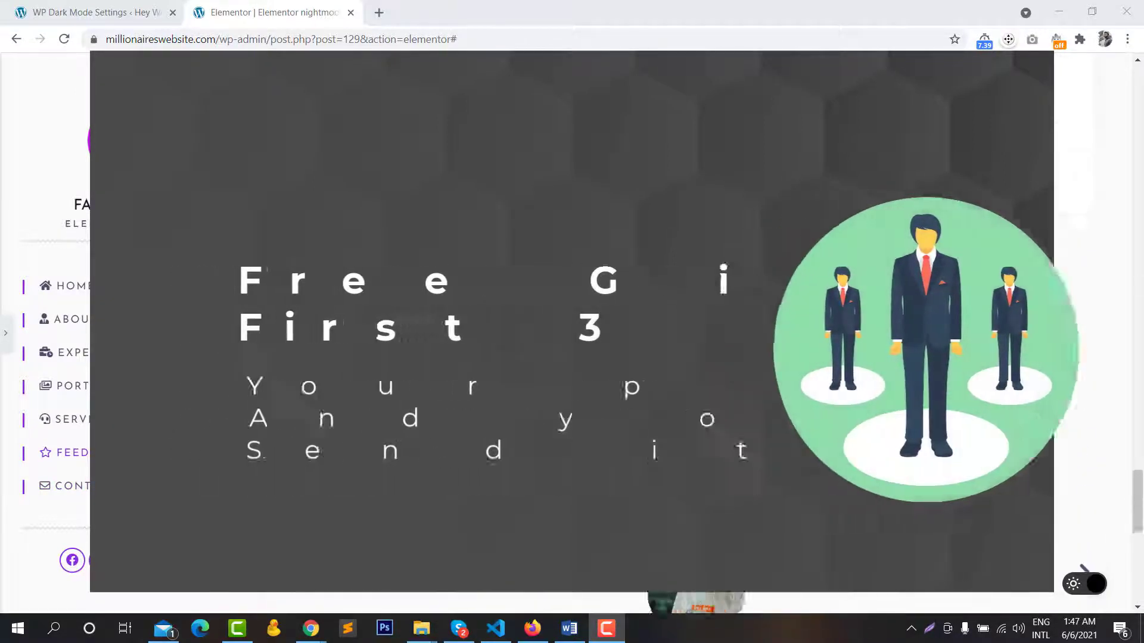
scroll(560, 511, up, 4)
scroll(559, 511, up, 5)
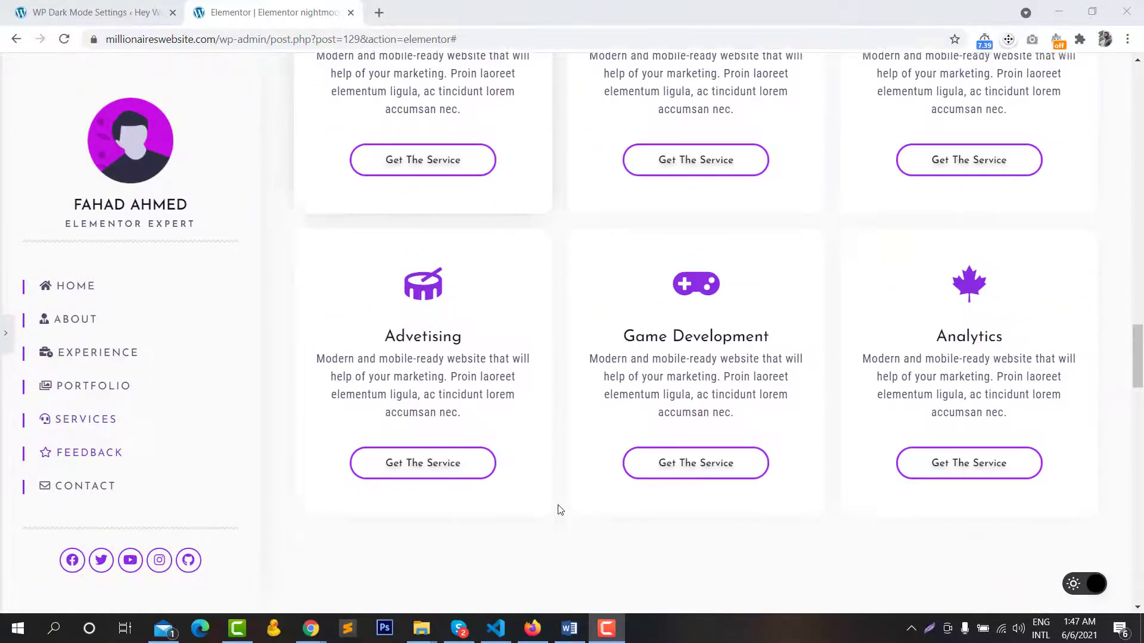
scroll(559, 510, up, 5)
scroll(560, 510, up, 5)
scroll(560, 510, up, 4)
scroll(557, 510, up, 5)
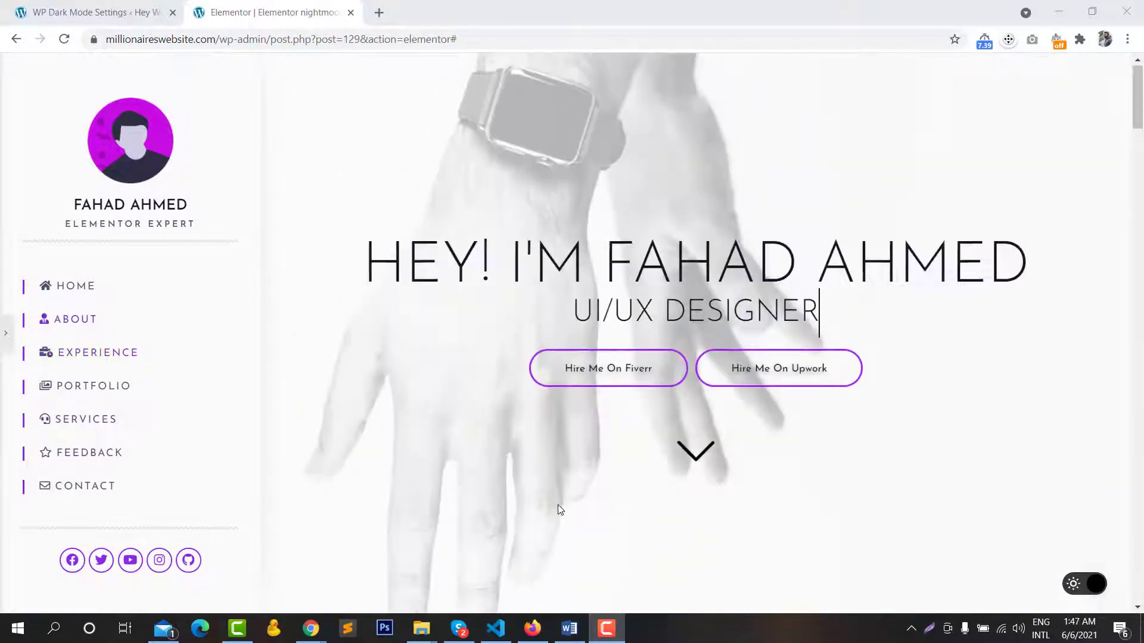